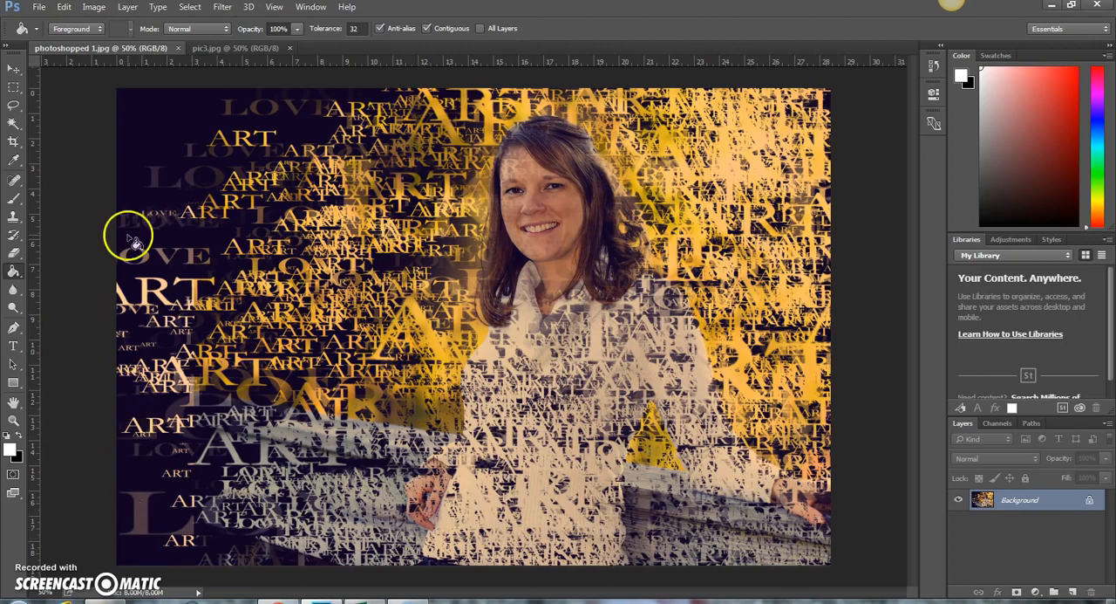
Close photoshopped 1.jpg, duplicate the Background layer in pic3.jpg and delete the locked original
{"action": "left_click", "coordinate": [179, 49]}
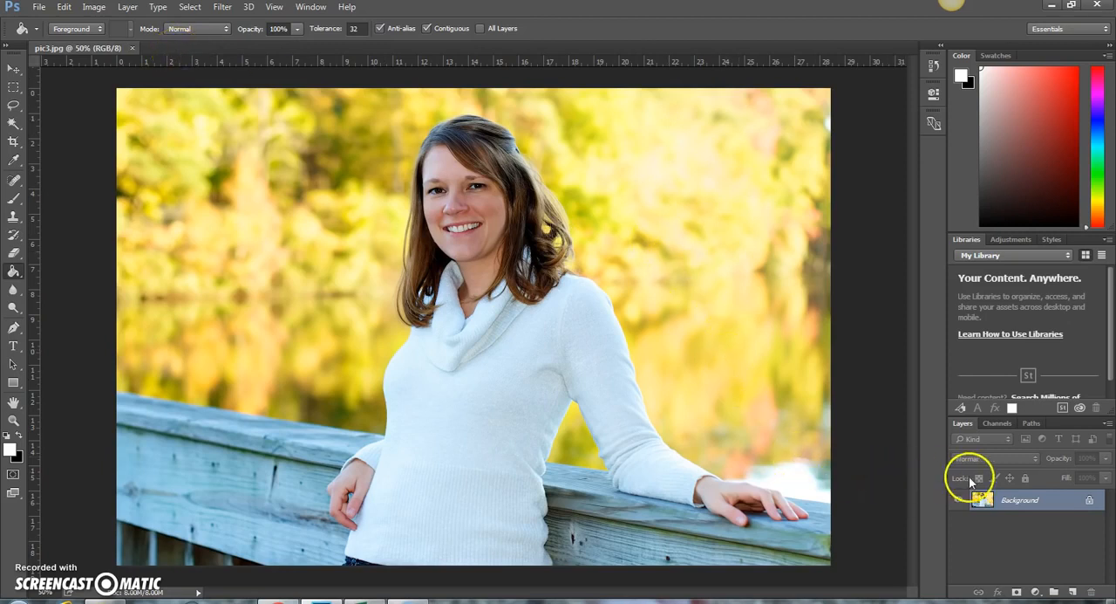
{"action": "left_click_drag", "start_coordinate": [984, 513], "coordinate": [1089, 505]}
{"action": "key", "text": "ctrl+j"}
{"action": "left_click_drag", "start_coordinate": [1051, 503], "coordinate": [1096, 591]}
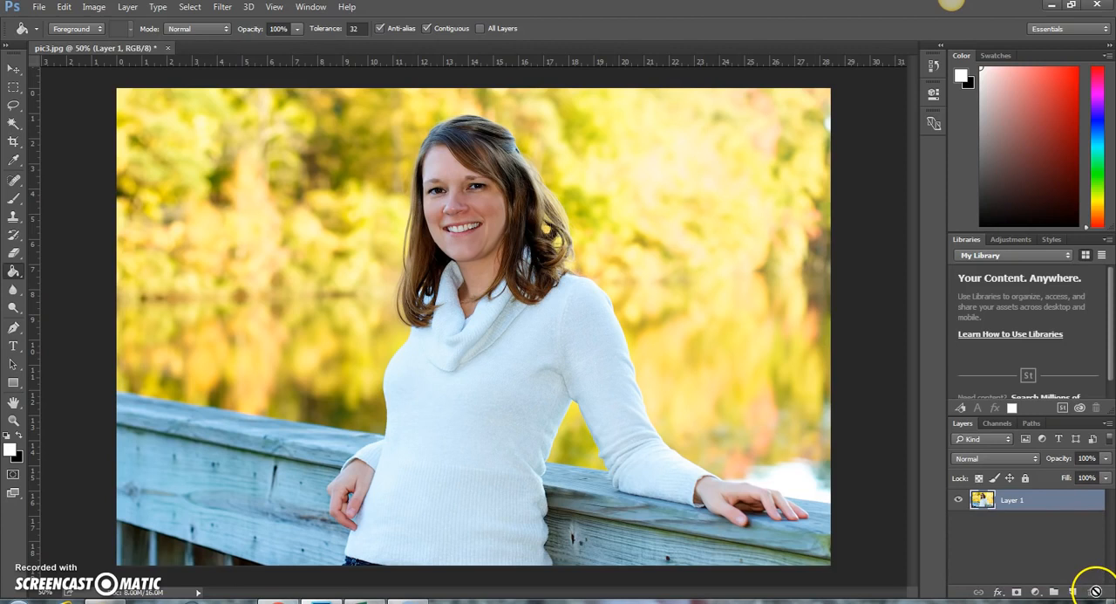
Add a white-filled layer above the photo and place the word PHOTOSHOP on it in black text
{"action": "left_click", "coordinate": [1072, 592]}
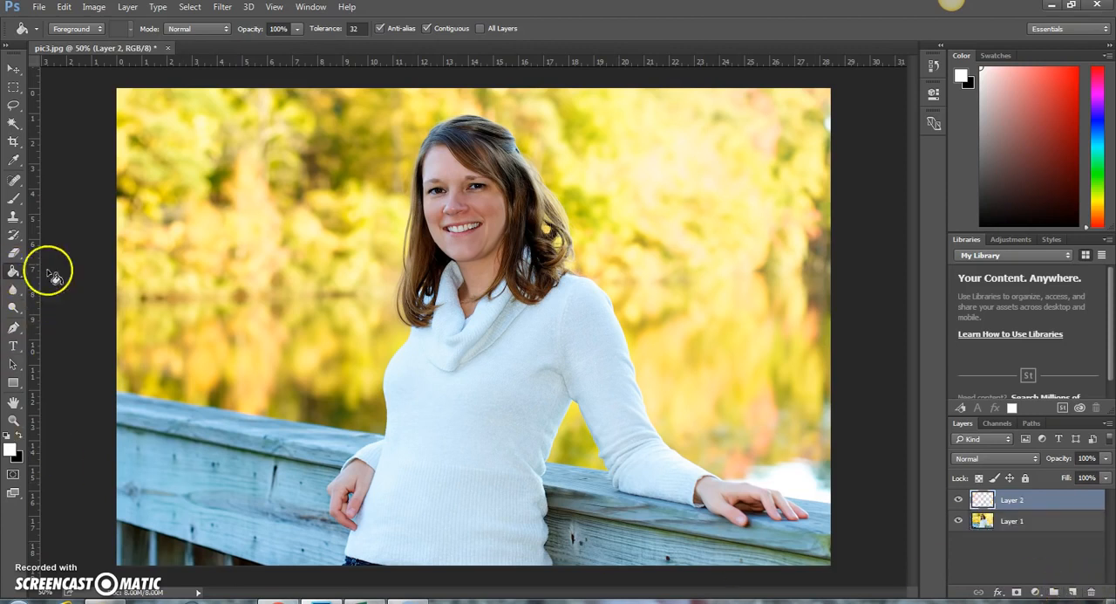
{"action": "left_click", "coordinate": [344, 287]}
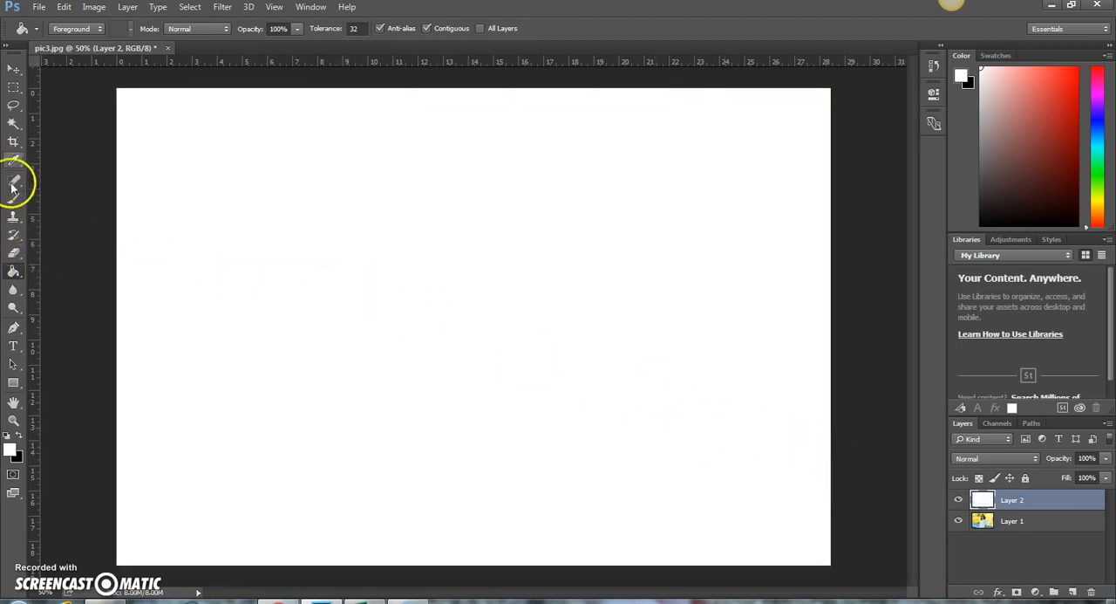
{"action": "left_click", "coordinate": [13, 346]}
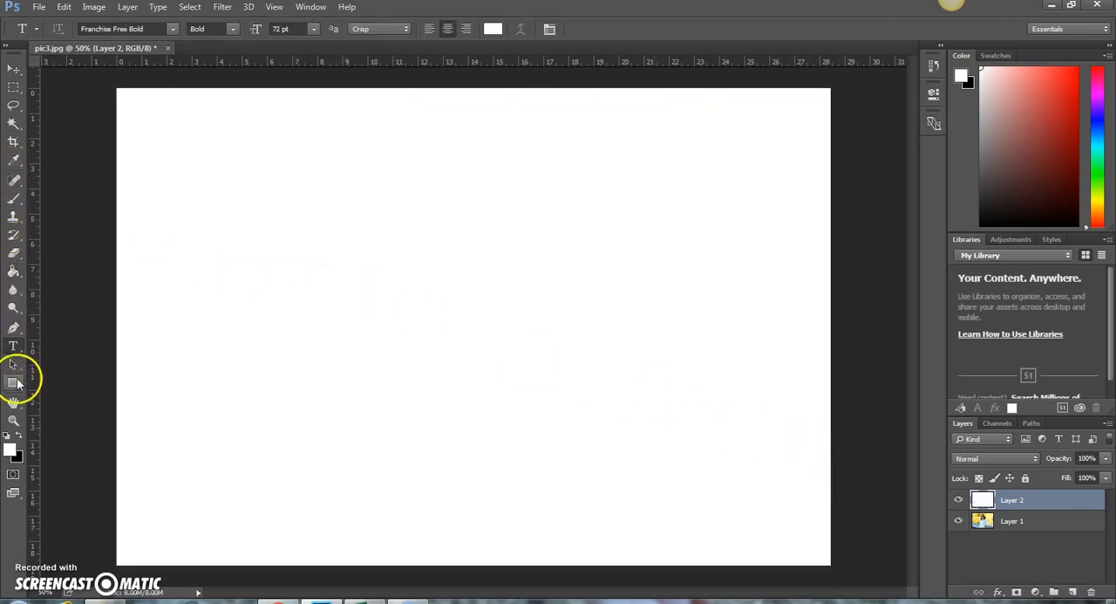
{"action": "left_click", "coordinate": [19, 435]}
{"action": "left_click", "coordinate": [266, 292]}
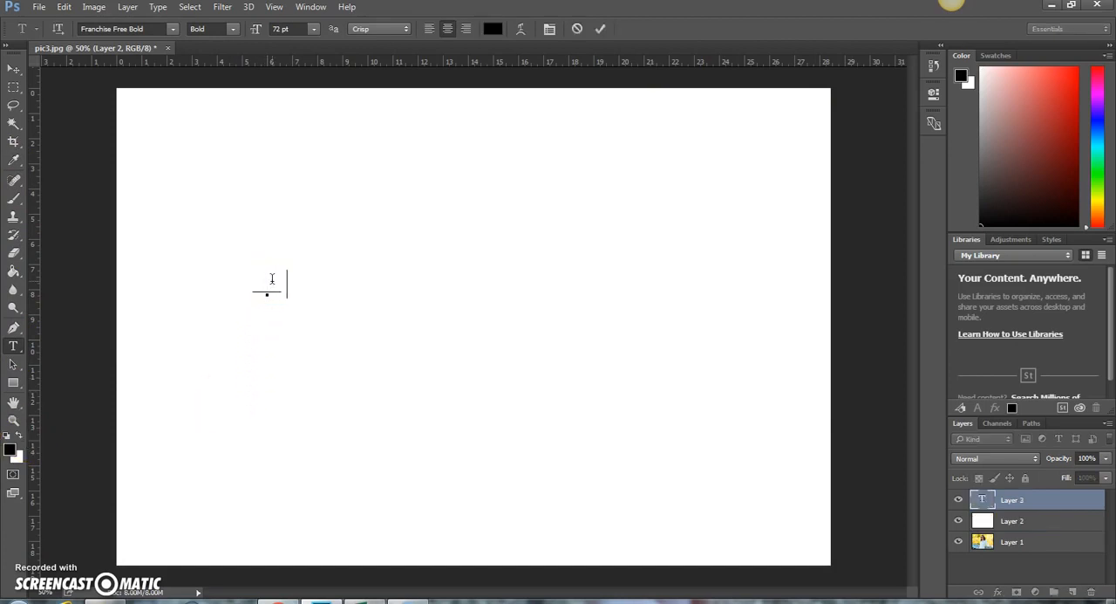
{"action": "type", "text": "PHOTOSHOP"}
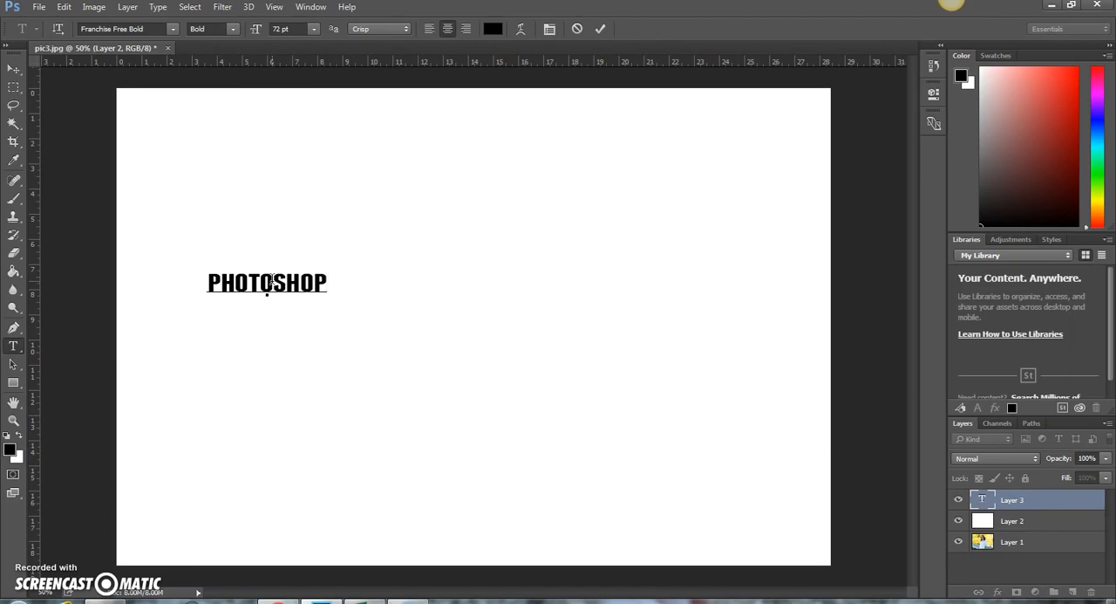
{"action": "left_click_drag", "start_coordinate": [337, 281], "coordinate": [202, 281]}
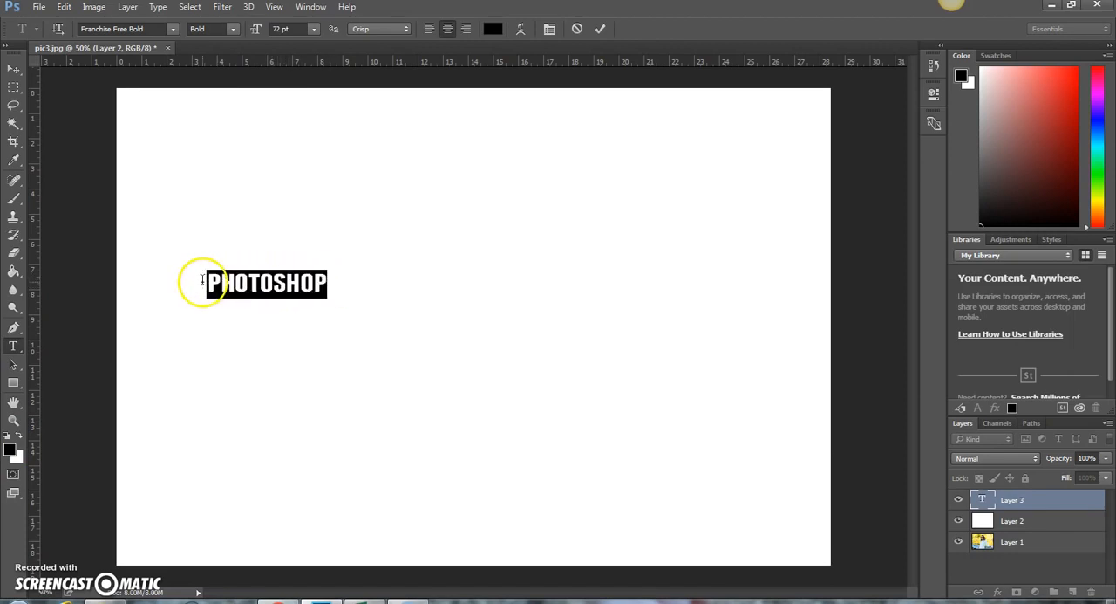
{"action": "left_click", "coordinate": [11, 198]}
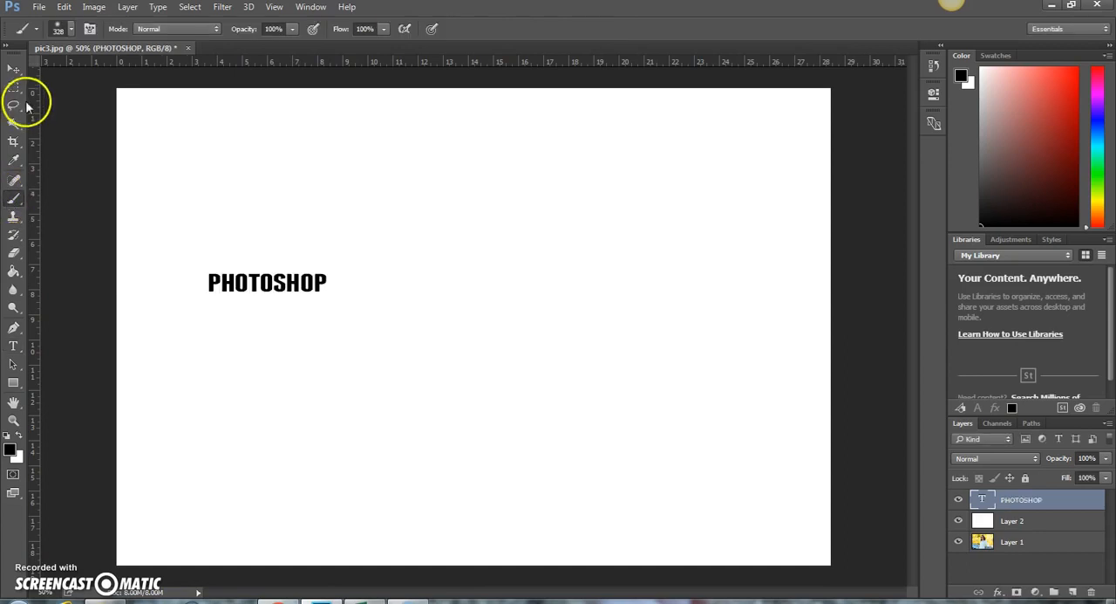
Define the PHOTOSHOP text as a brush preset named "pHOTOSHOP bRUSH" and delete its text layer
{"action": "left_click", "coordinate": [64, 8]}
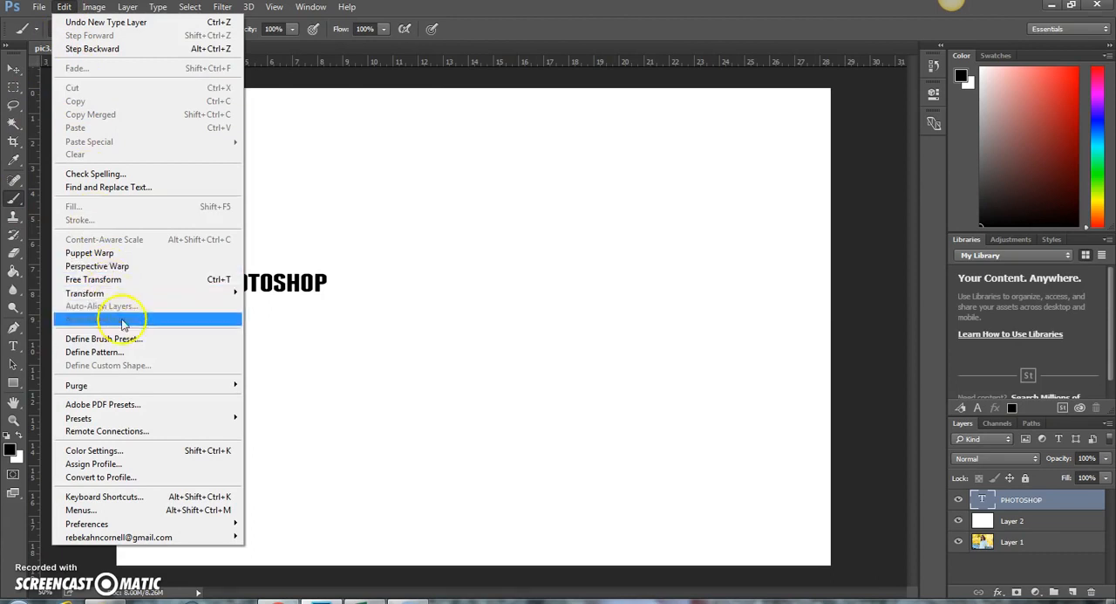
{"action": "left_click", "coordinate": [122, 338]}
{"action": "key", "text": "BackSpace"}
{"action": "type", "text": "pHOTOSHOP bRU"}
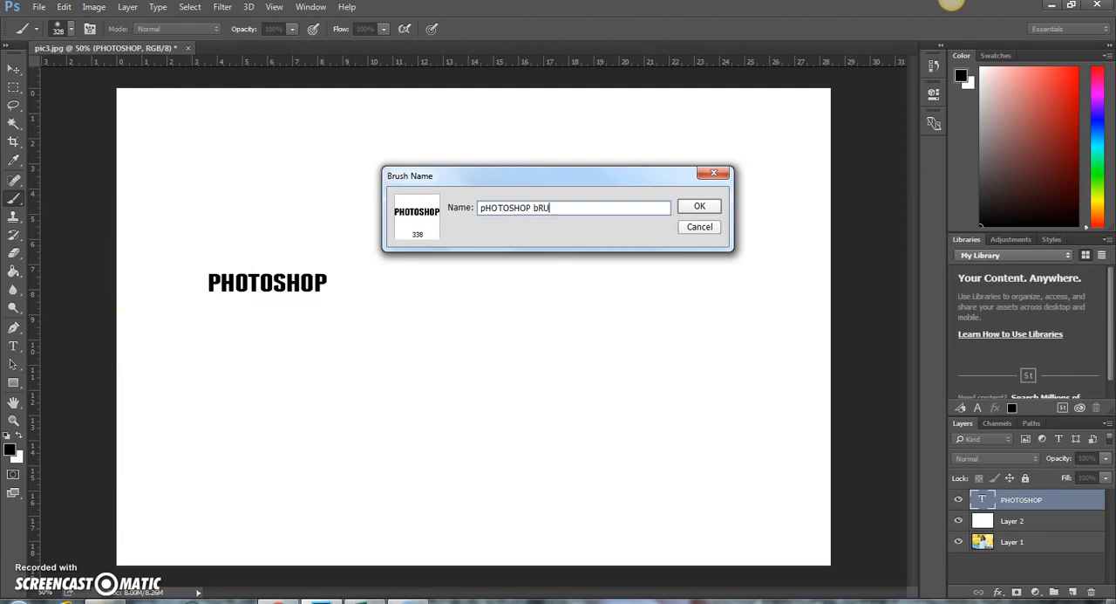
{"action": "type", "text": "SH"}
{"action": "left_click", "coordinate": [698, 207]}
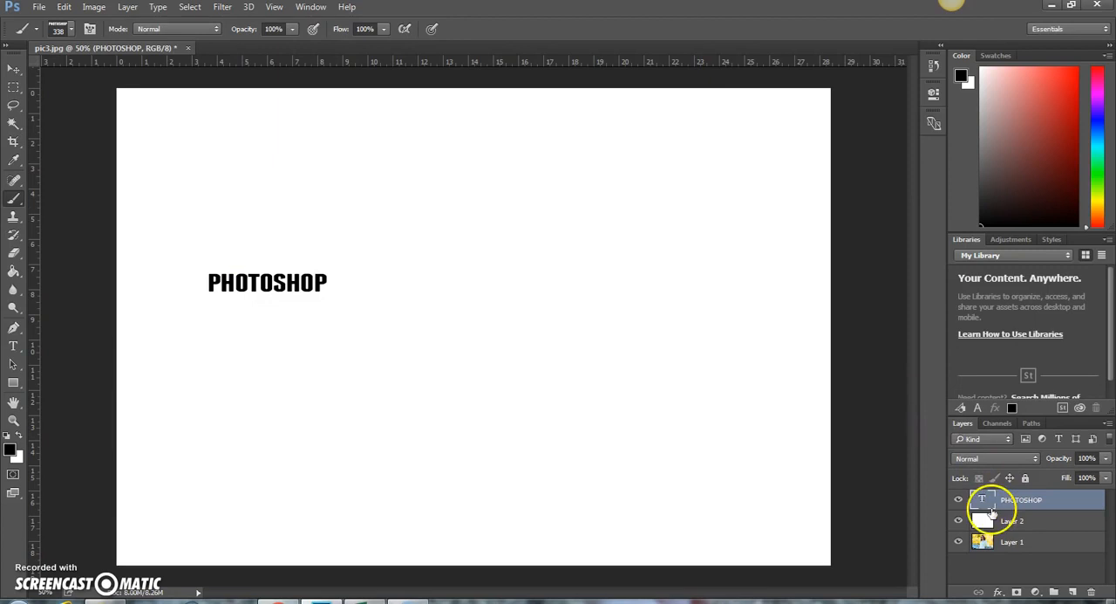
{"action": "left_click_drag", "start_coordinate": [1041, 506], "coordinate": [1093, 592]}
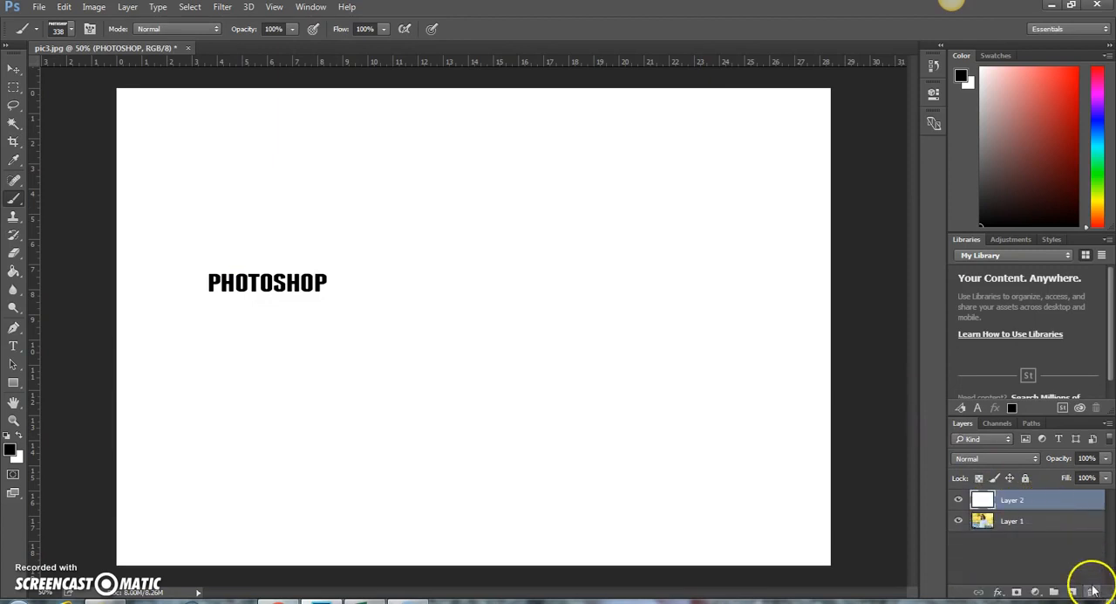
Place the word LOVE in black text on the white canvas
{"action": "left_click", "coordinate": [13, 346]}
{"action": "left_click", "coordinate": [340, 217]}
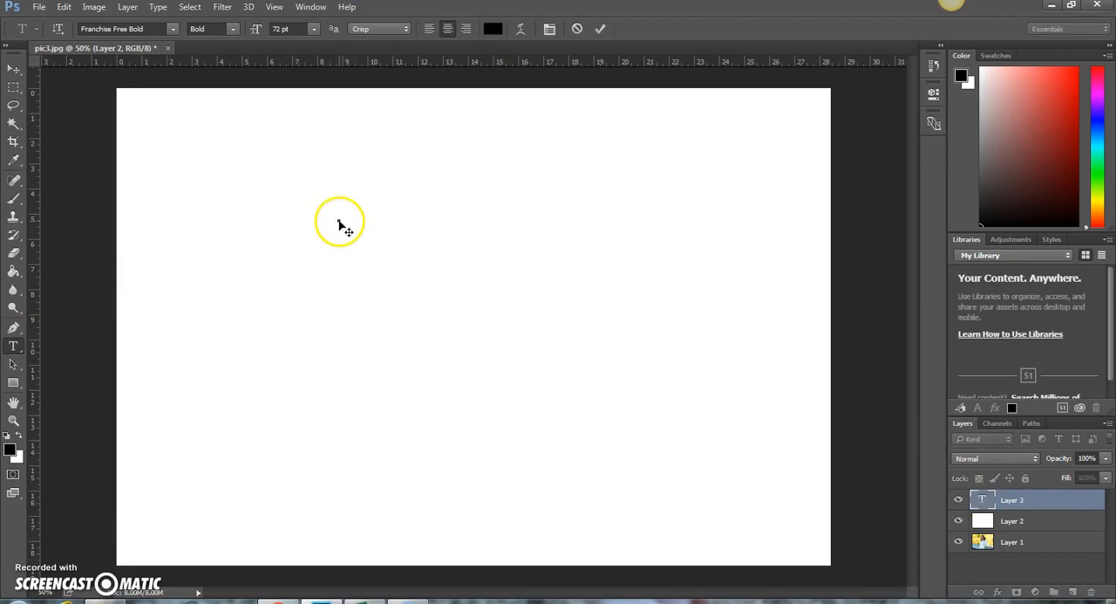
{"action": "type", "text": "LOVE"}
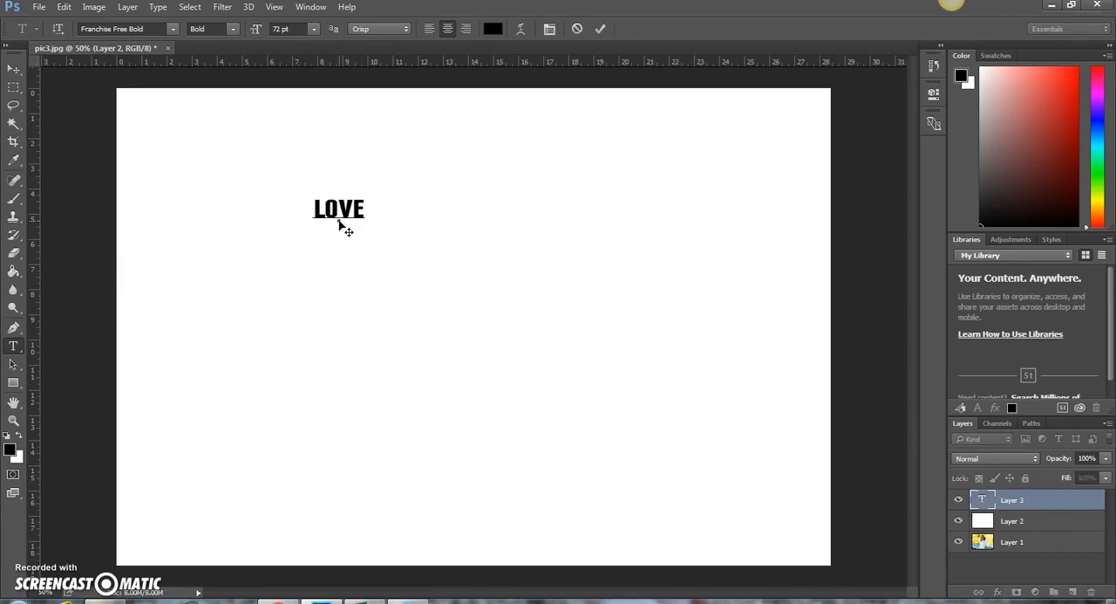
{"action": "left_click", "coordinate": [14, 197]}
Define the LOVE text as a brush preset named "LOVE BRUSH" and delete the text layer and the white layer
{"action": "left_click", "coordinate": [61, 9]}
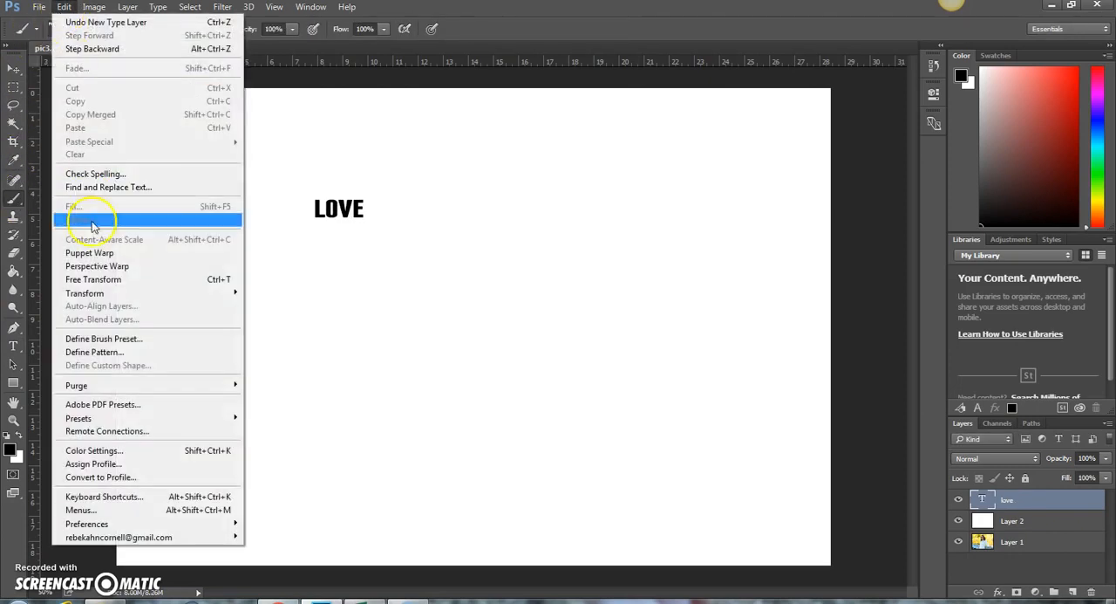
{"action": "left_click", "coordinate": [93, 338]}
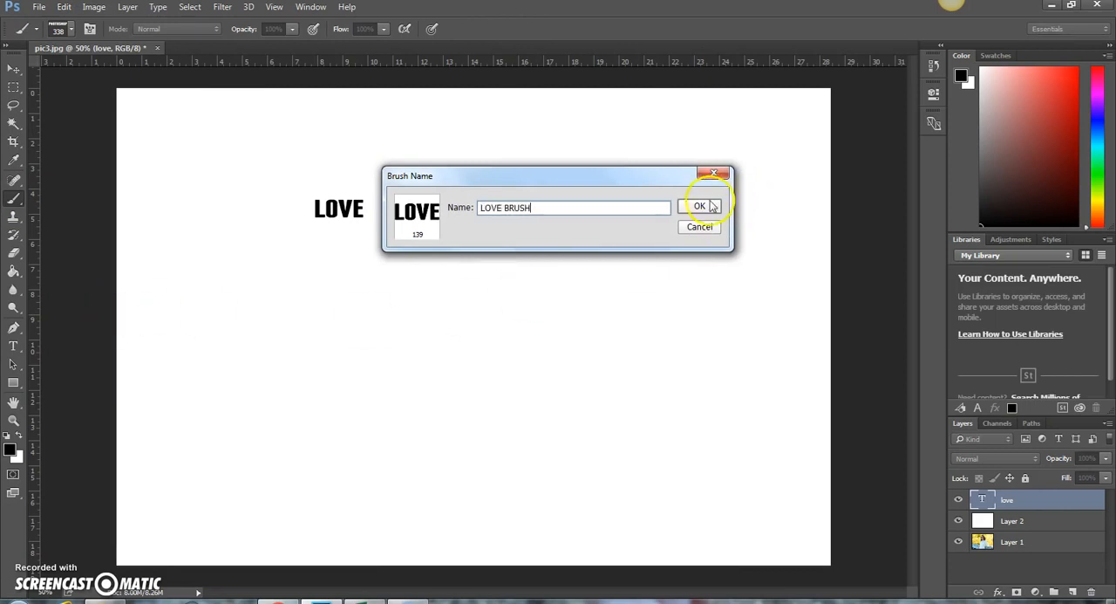
{"action": "left_click", "coordinate": [700, 205]}
{"action": "left_click_drag", "start_coordinate": [1066, 506], "coordinate": [1092, 592]}
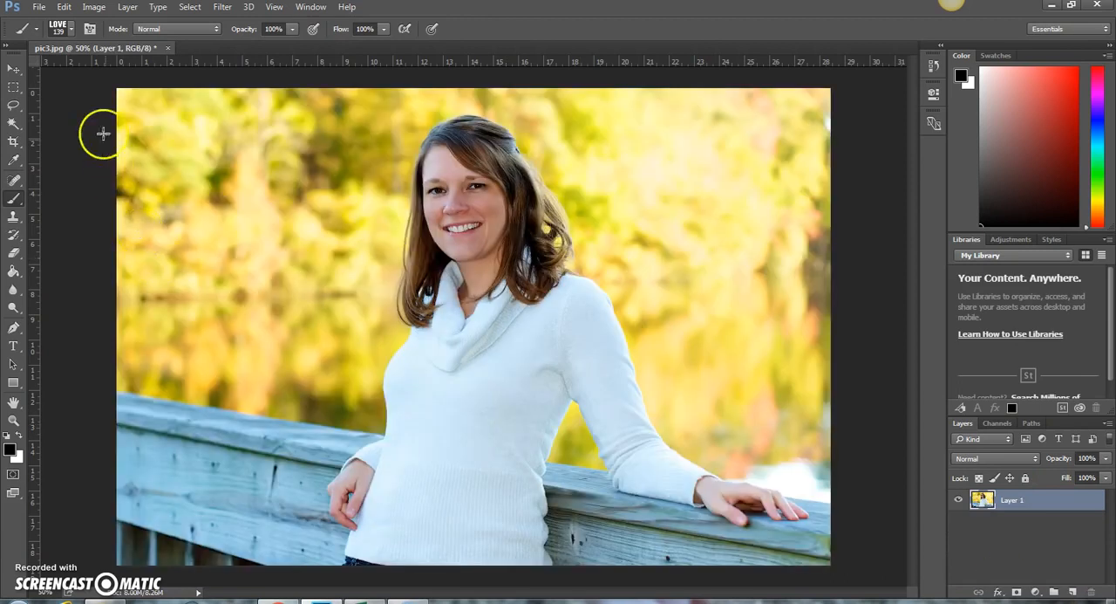
Find the new text brushes among the brush presets, keeping the 139 px LOVE brush selected
{"action": "left_click", "coordinate": [72, 29]}
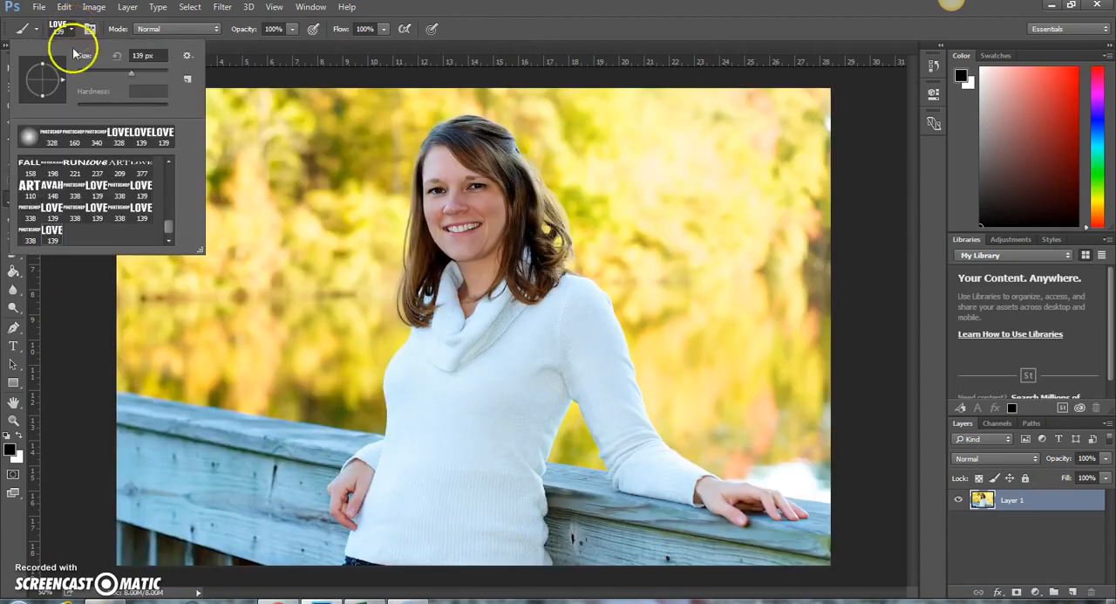
{"action": "left_click", "coordinate": [42, 232]}
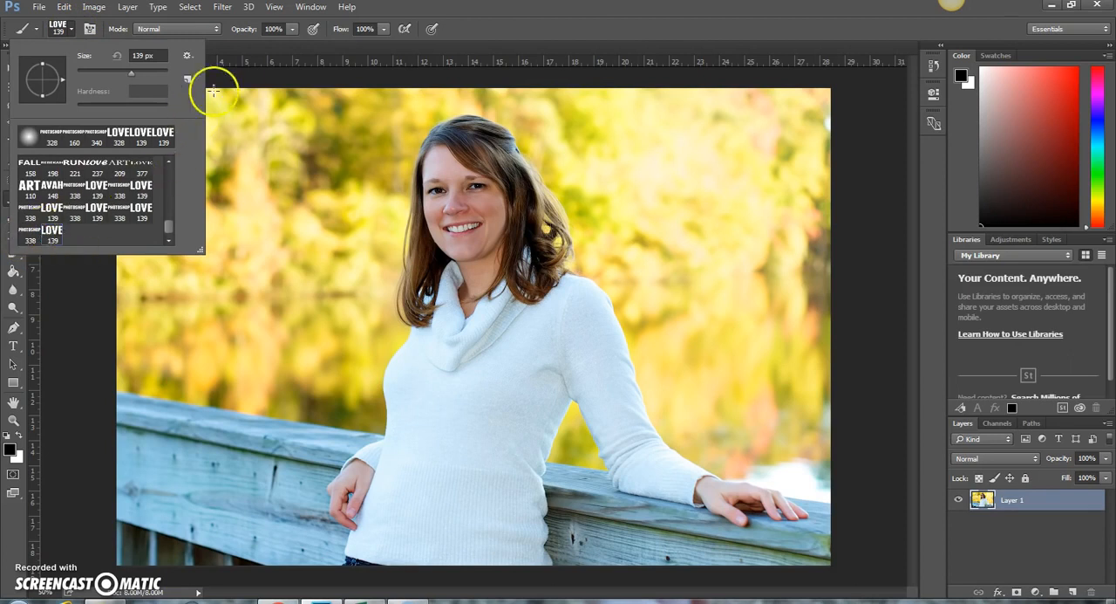
Add a new layer above the photo and fill it with black using the Paint Bucket
{"action": "left_click", "coordinate": [1074, 593]}
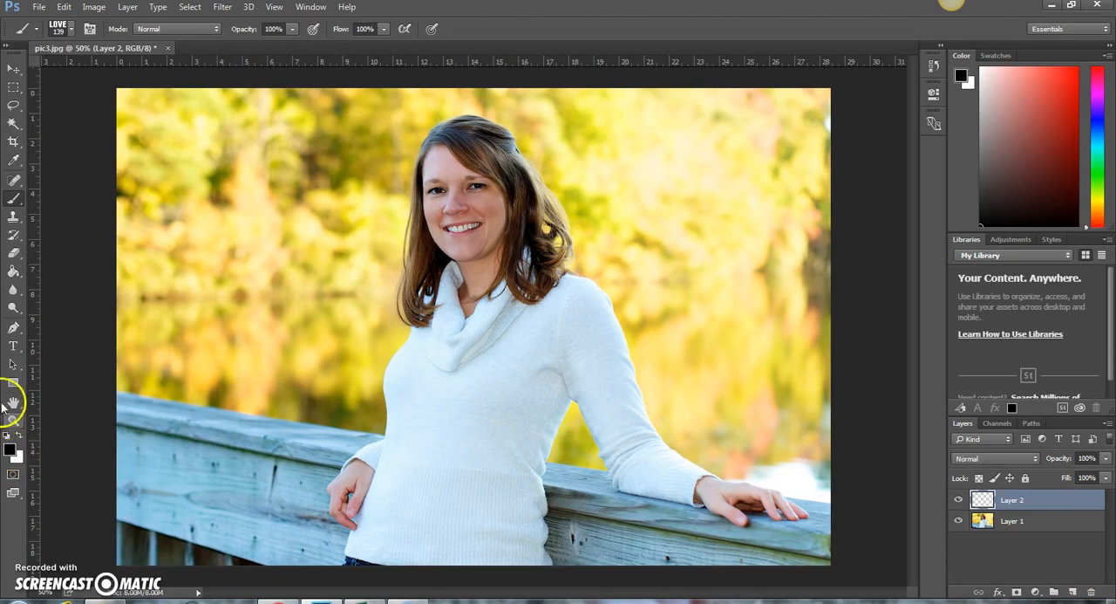
{"action": "left_click", "coordinate": [13, 270]}
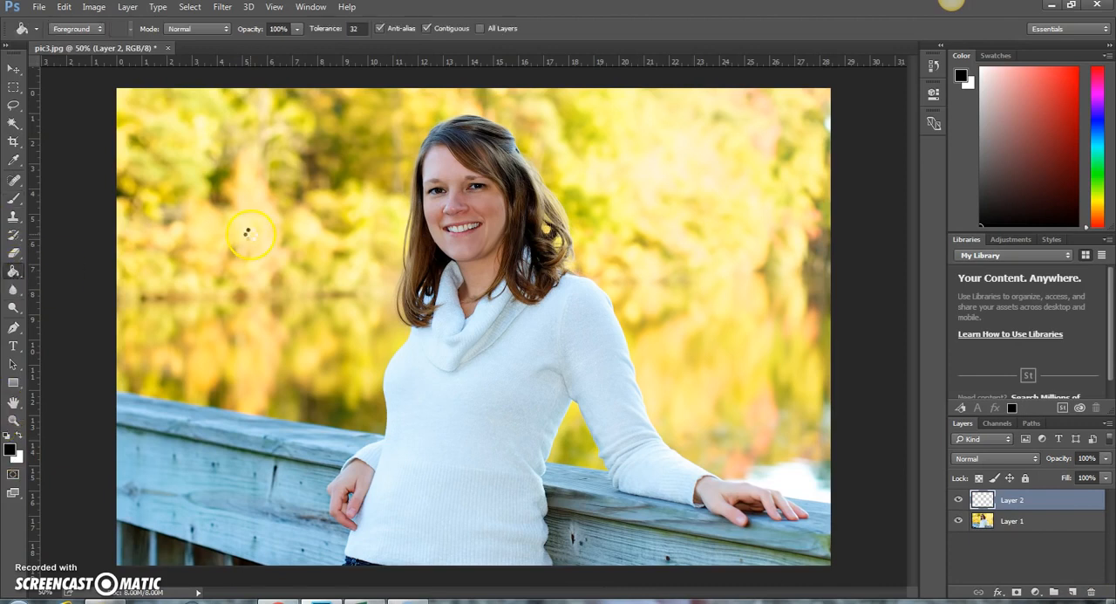
{"action": "left_click", "coordinate": [248, 234]}
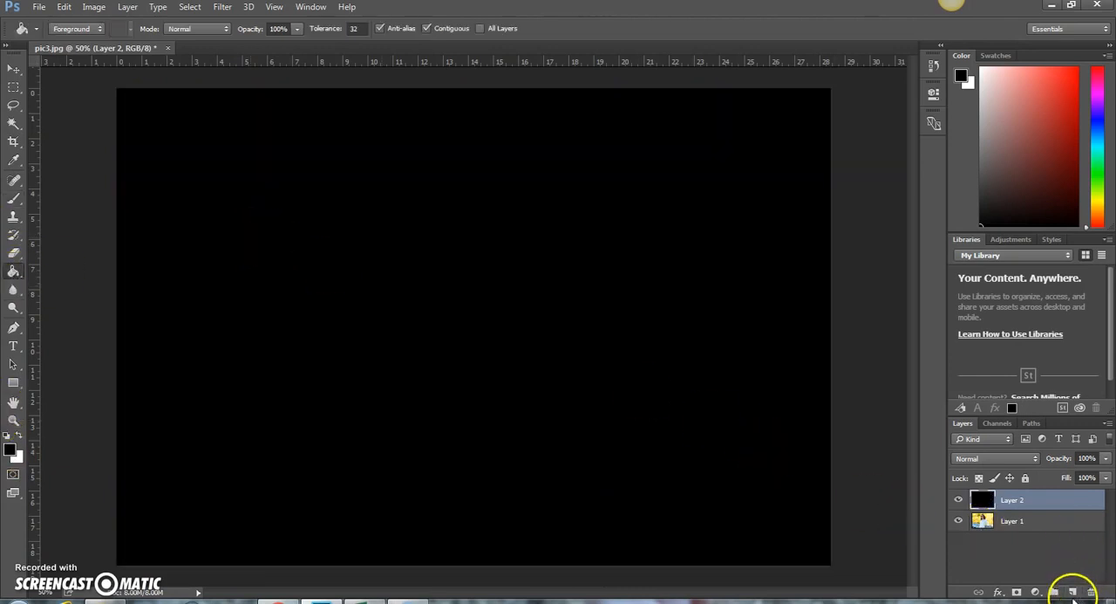
Add two empty layers above the black layer and move the photo layer to the top of the stack
{"action": "left_click", "coordinate": [1074, 593]}
{"action": "left_click", "coordinate": [1074, 593]}
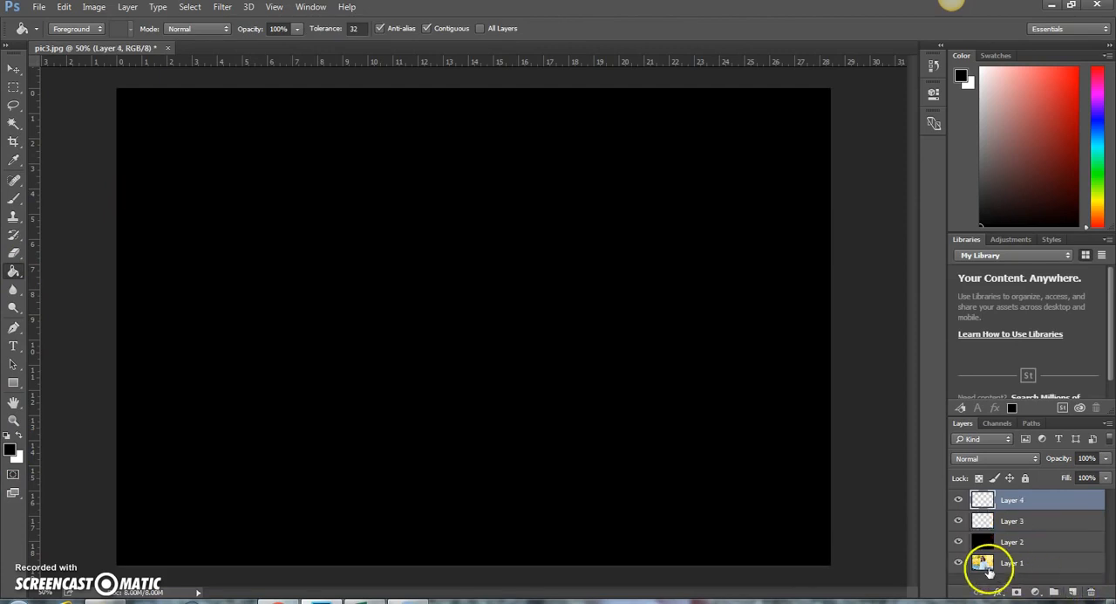
{"action": "left_click_drag", "start_coordinate": [983, 566], "coordinate": [977, 494]}
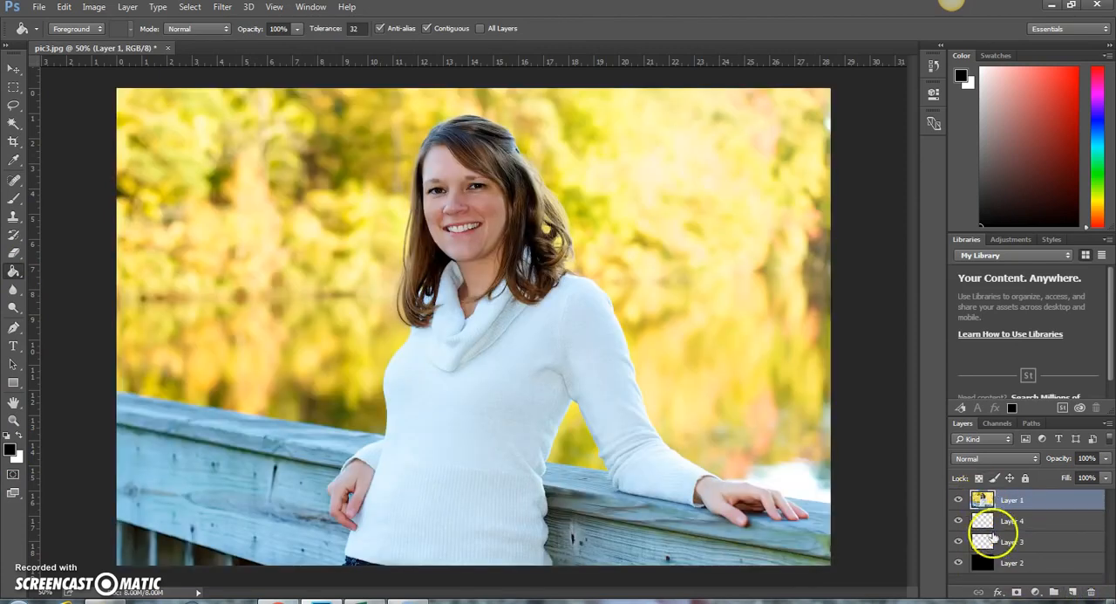
Rename Layer 3 as "Text Layer" and Layer 4 as "Normal Later"
{"action": "double_click", "coordinate": [1012, 542]}
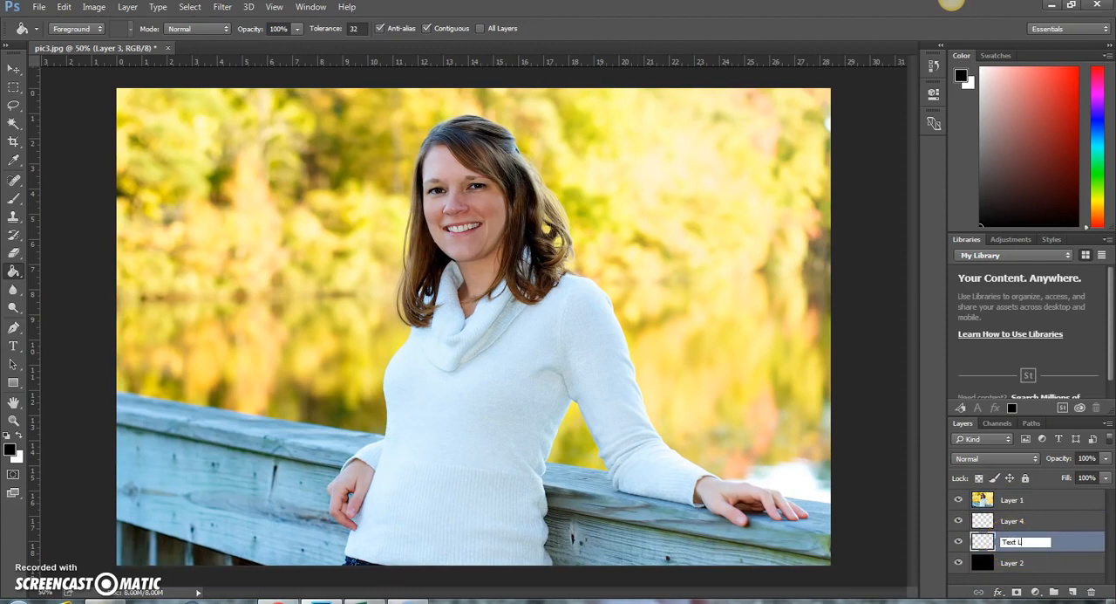
{"action": "type", "text": "Text Layer"}
{"action": "left_click", "coordinate": [1066, 478]}
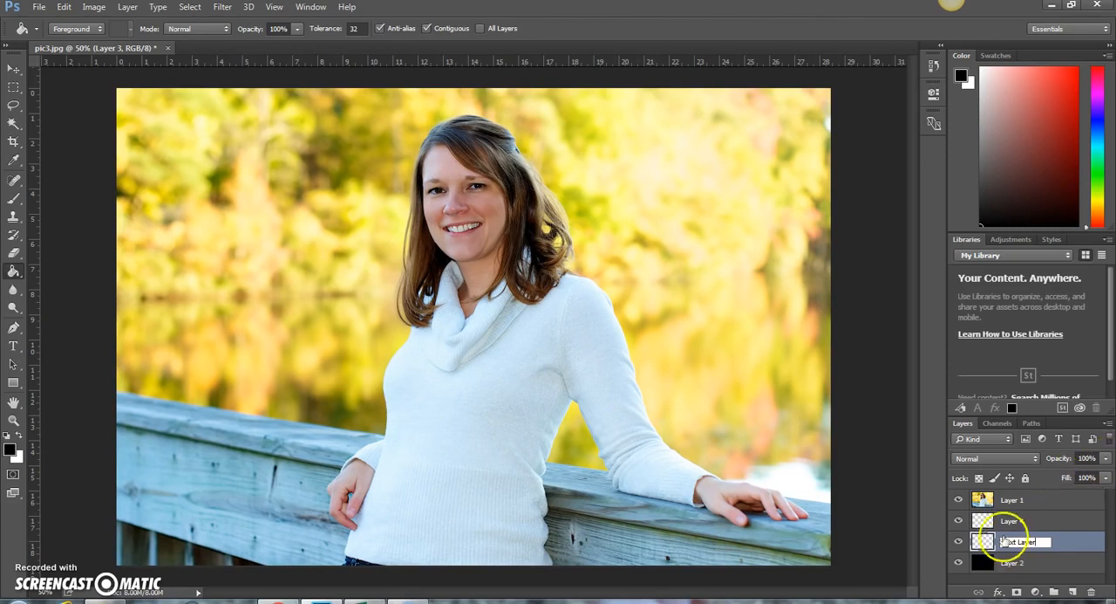
{"action": "double_click", "coordinate": [1013, 521]}
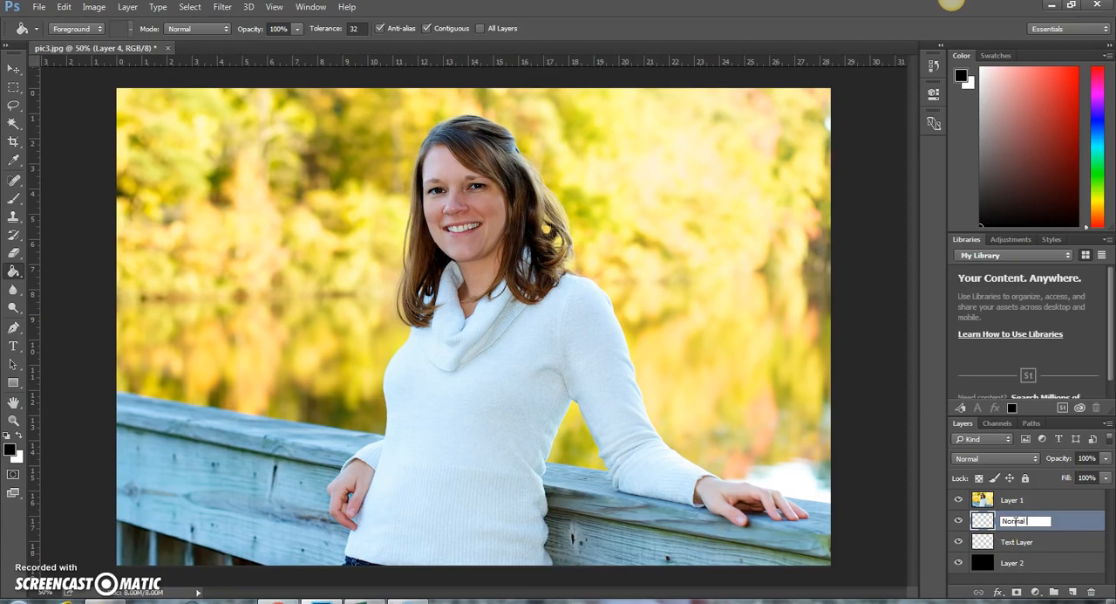
Group the Text Layer and Normal Later layers together
{"action": "left_click", "coordinate": [1017, 542]}
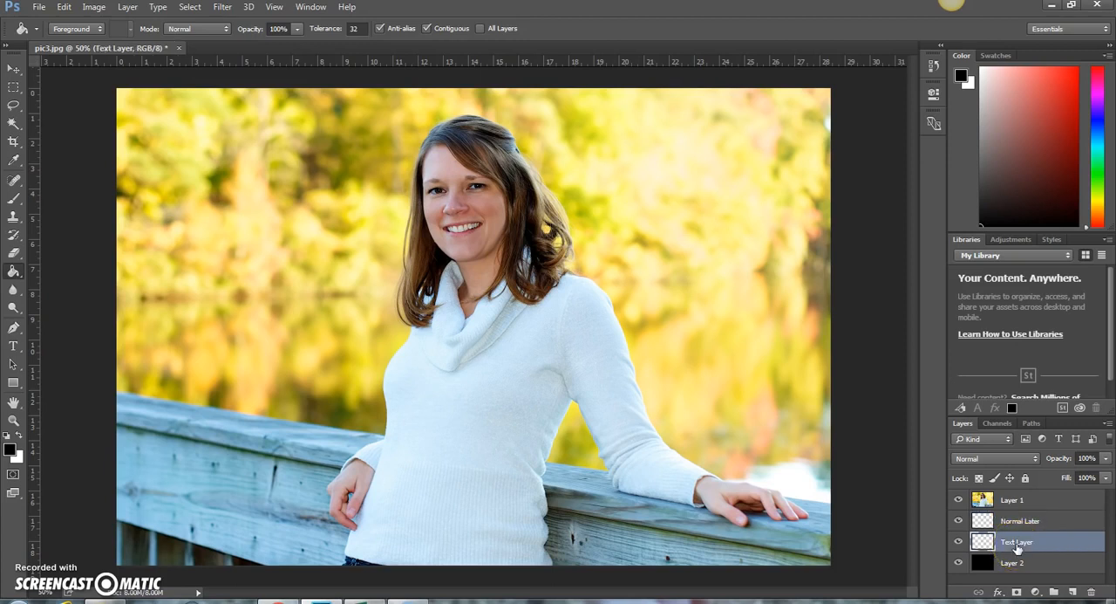
{"action": "left_click", "coordinate": [1020, 521], "text": "shift"}
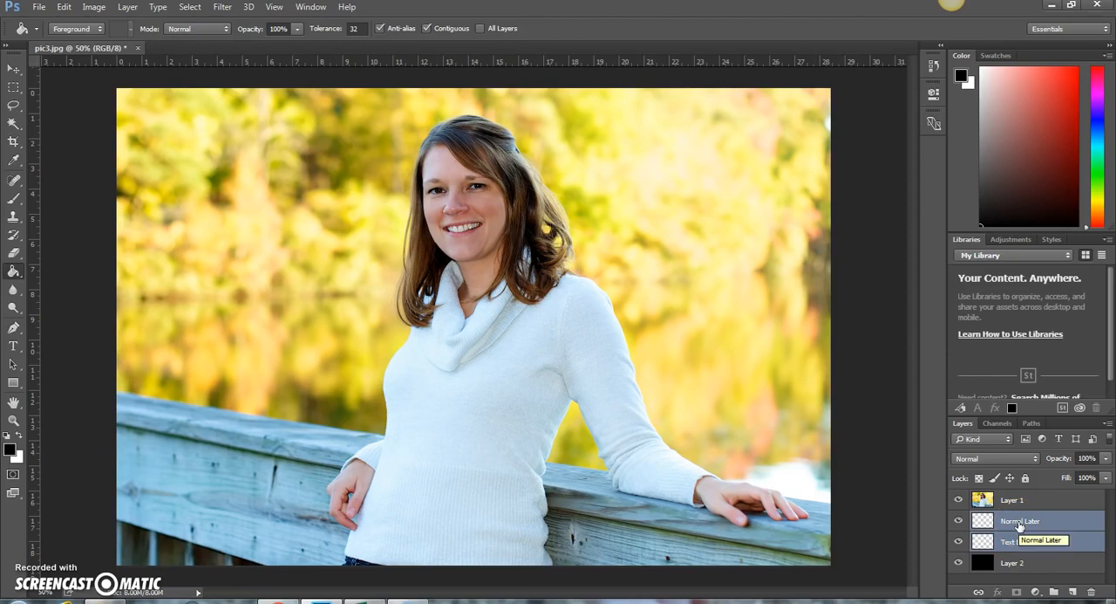
{"action": "key", "text": "ctrl+g"}
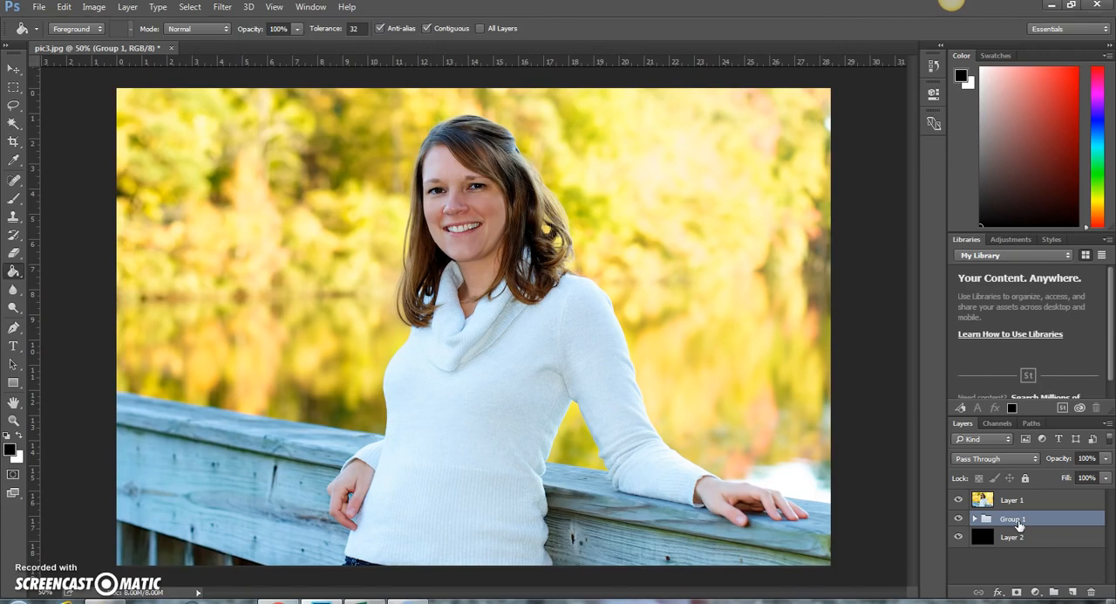
Expand Group 1, make Text Layer the active layer and hide the photo in Layer 1
{"action": "left_click", "coordinate": [975, 519]}
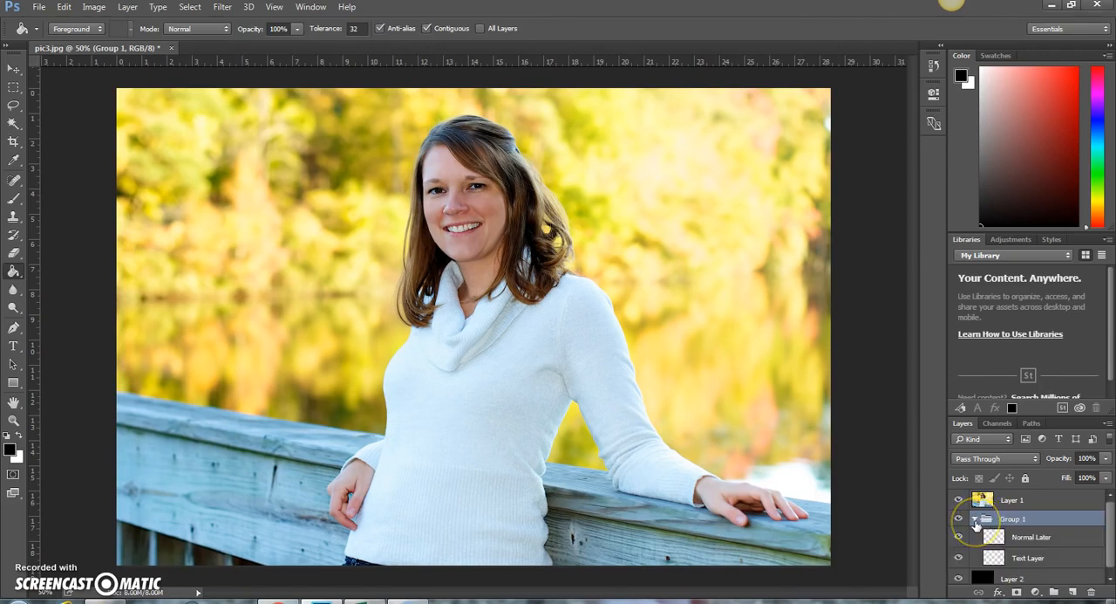
{"action": "left_click", "coordinate": [1026, 559]}
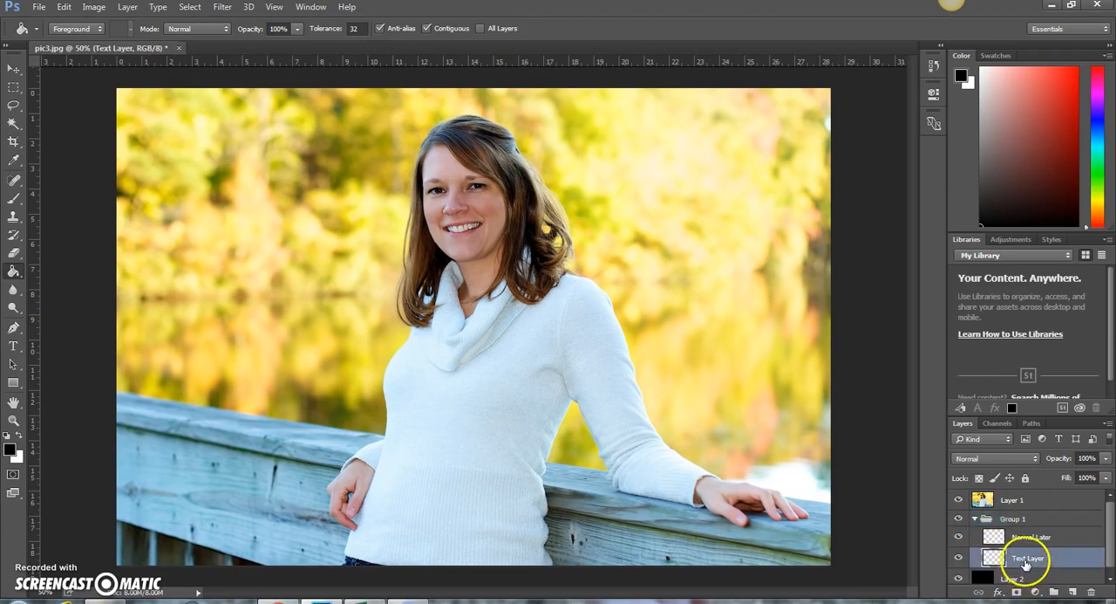
{"action": "left_click", "coordinate": [958, 499]}
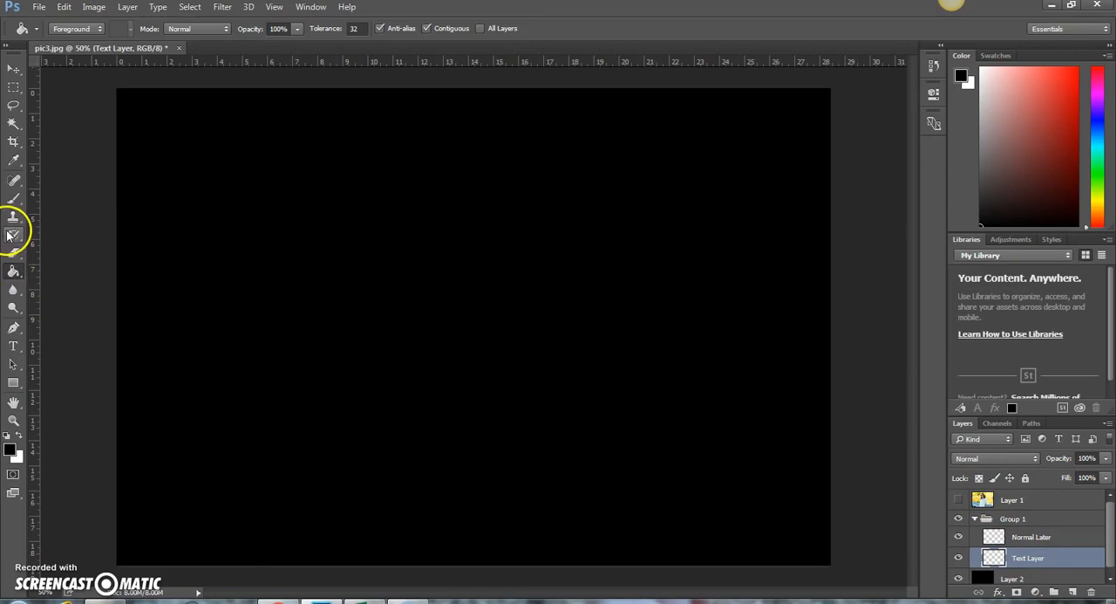
Activate the Brush tool with the 139 px LOVE brush and make white the foreground color
{"action": "left_click", "coordinate": [12, 199]}
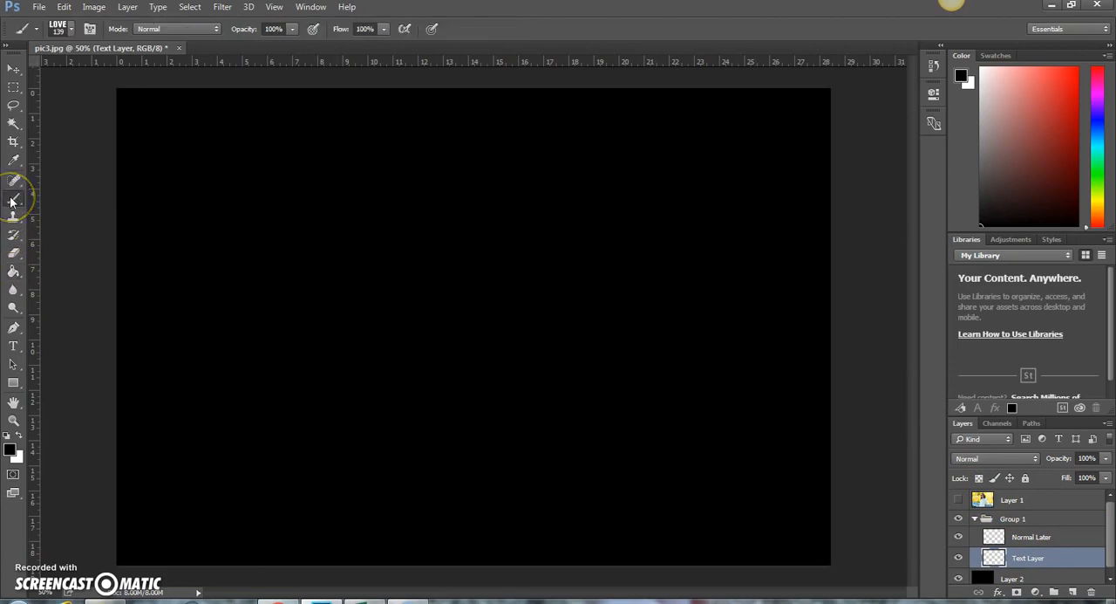
{"action": "left_click", "coordinate": [73, 31]}
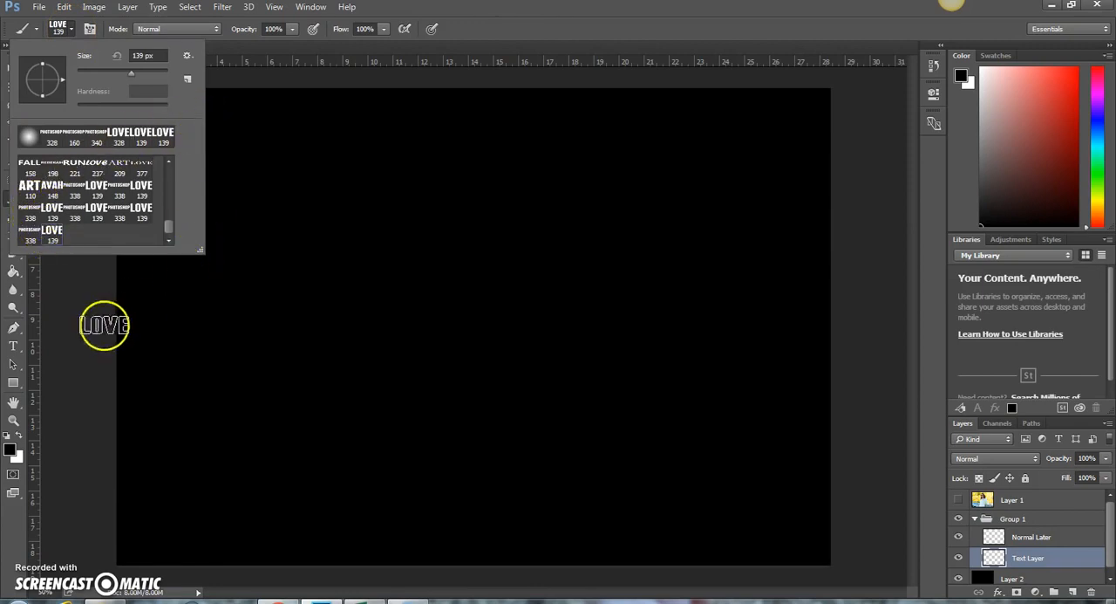
{"action": "left_click", "coordinate": [18, 435]}
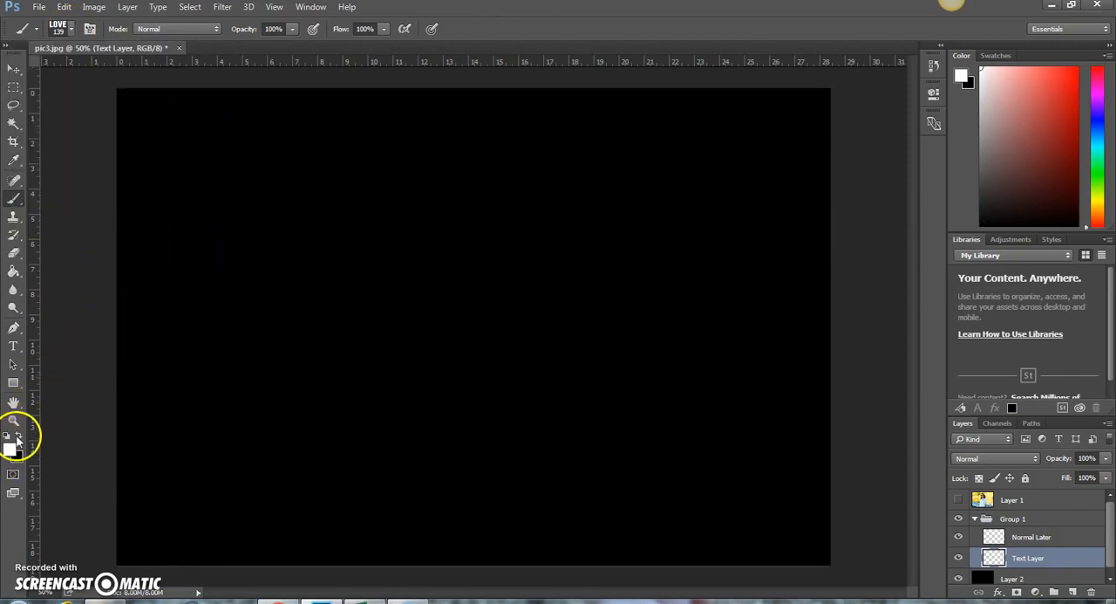
{"action": "left_click_drag", "start_coordinate": [264, 177], "coordinate": [322, 179]}
{"action": "mouse_move", "coordinate": [370, 263]}
{"action": "left_mouse_down"}
{"action": "mouse_move", "coordinate": [466, 285]}
{"action": "mouse_move", "coordinate": [637, 260]}
{"action": "left_mouse_up"}
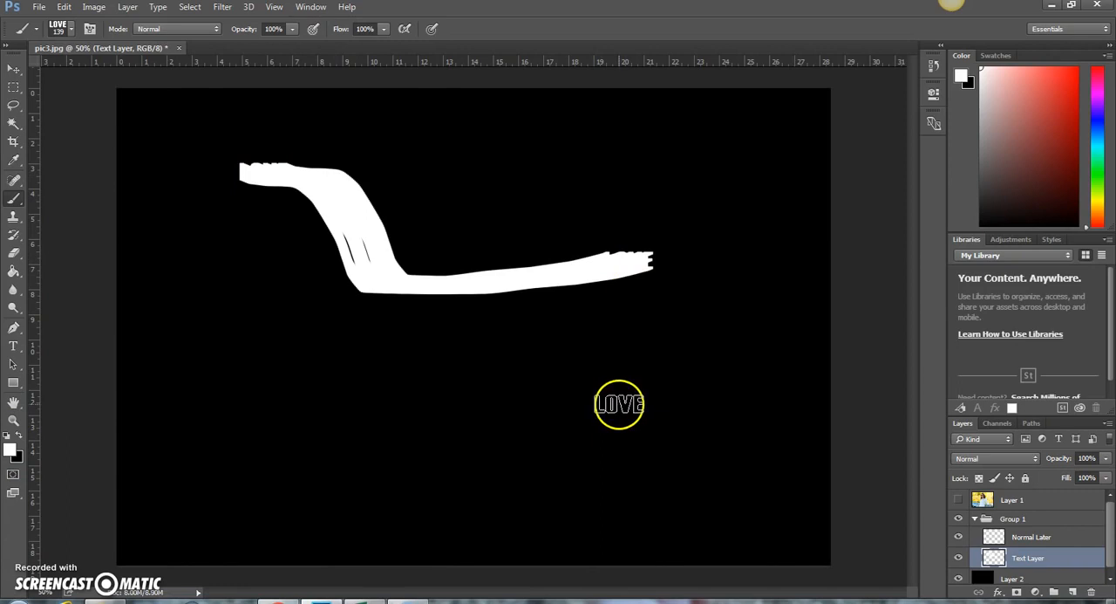
{"action": "key", "text": "ctrl+z"}
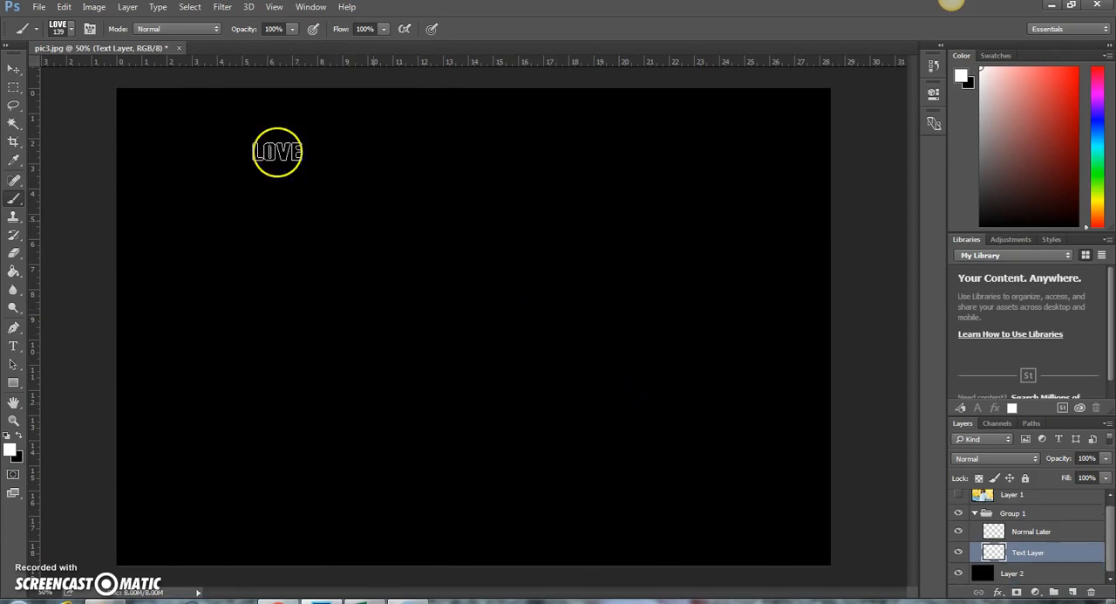
Set the LOVE brush tip's spacing to 200% in the brush settings
{"action": "left_click", "coordinate": [89, 29]}
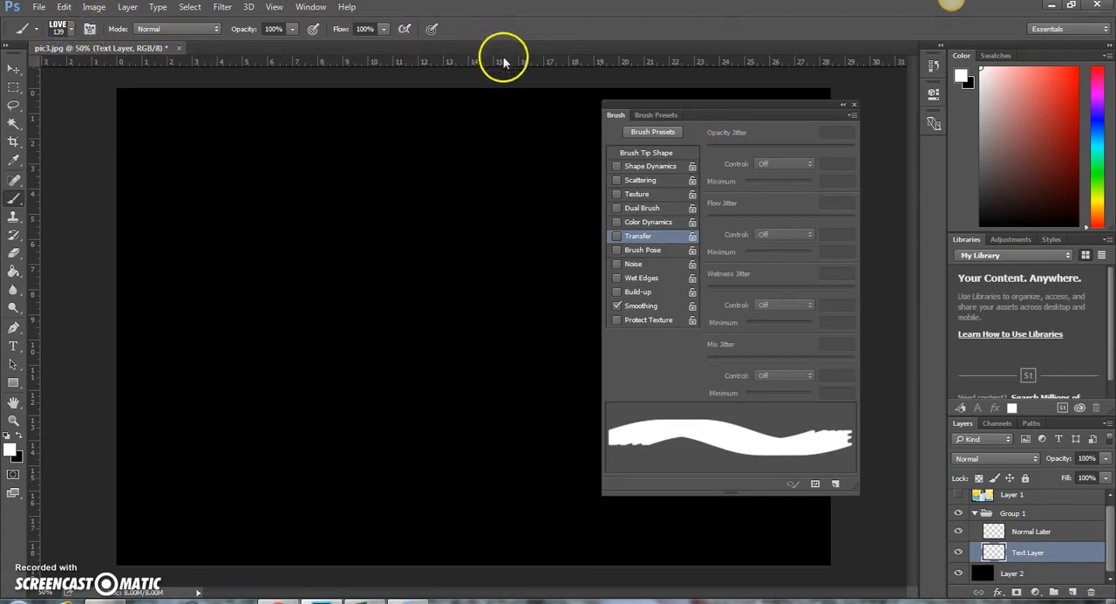
{"action": "left_click", "coordinate": [634, 155]}
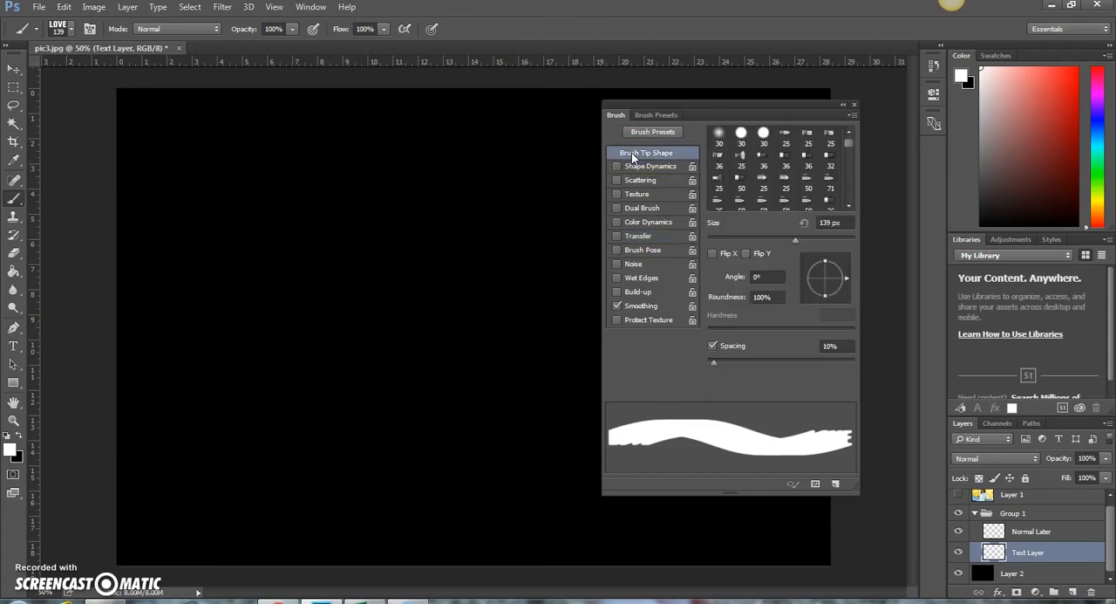
{"action": "left_click_drag", "start_coordinate": [841, 346], "coordinate": [775, 348]}
{"action": "type", "text": "200"}
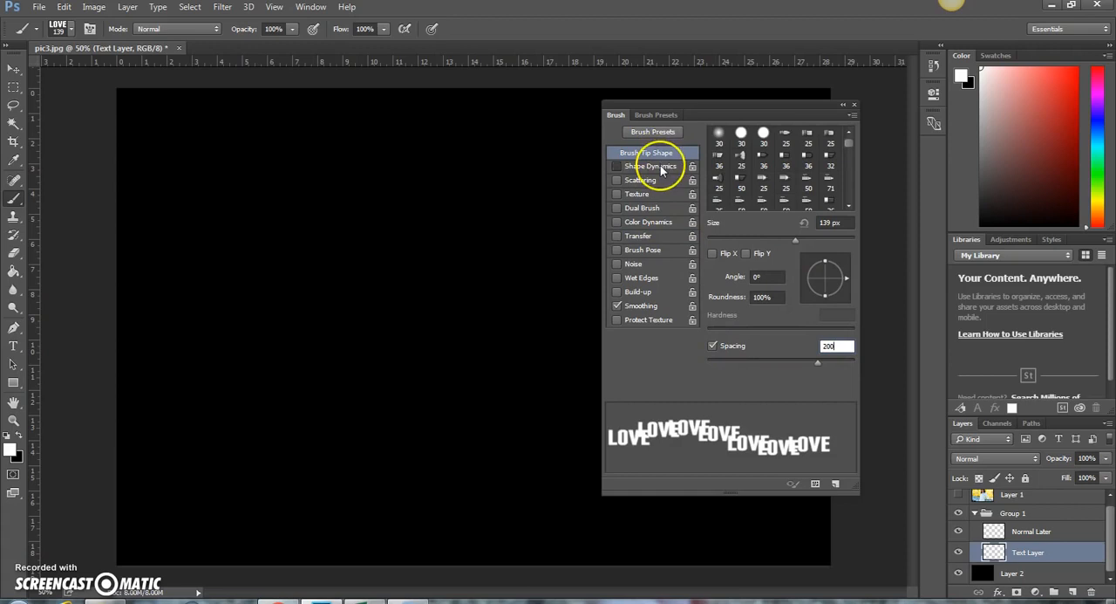
Enable Shape Dynamics for the LOVE brush with size jitter at 100% and angle jitter at 0%
{"action": "left_click", "coordinate": [660, 164]}
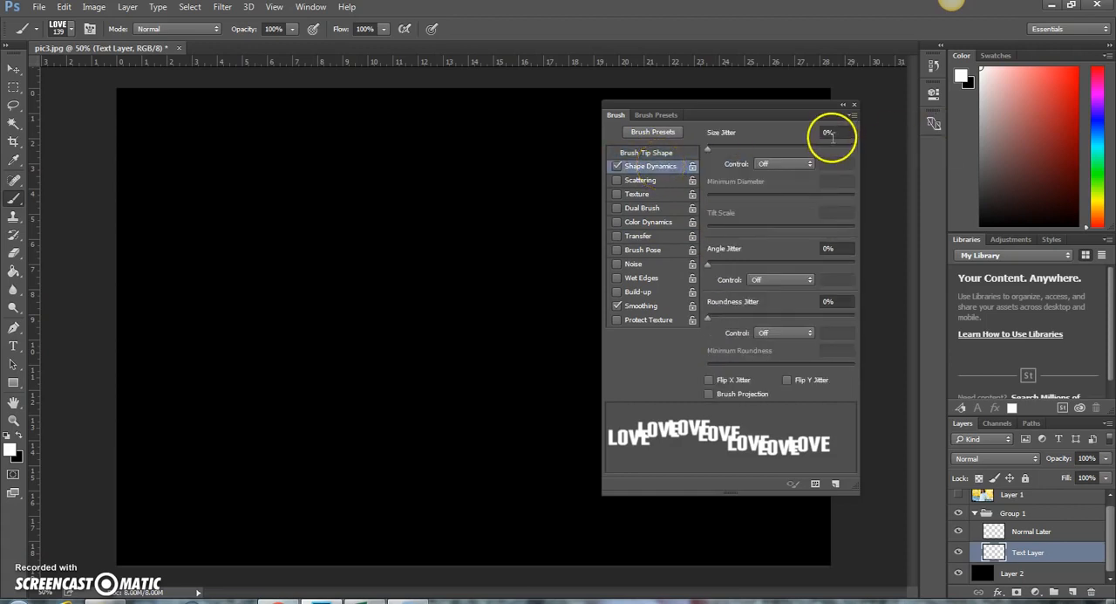
{"action": "left_click_drag", "start_coordinate": [830, 133], "coordinate": [785, 135]}
{"action": "type", "text": "100"}
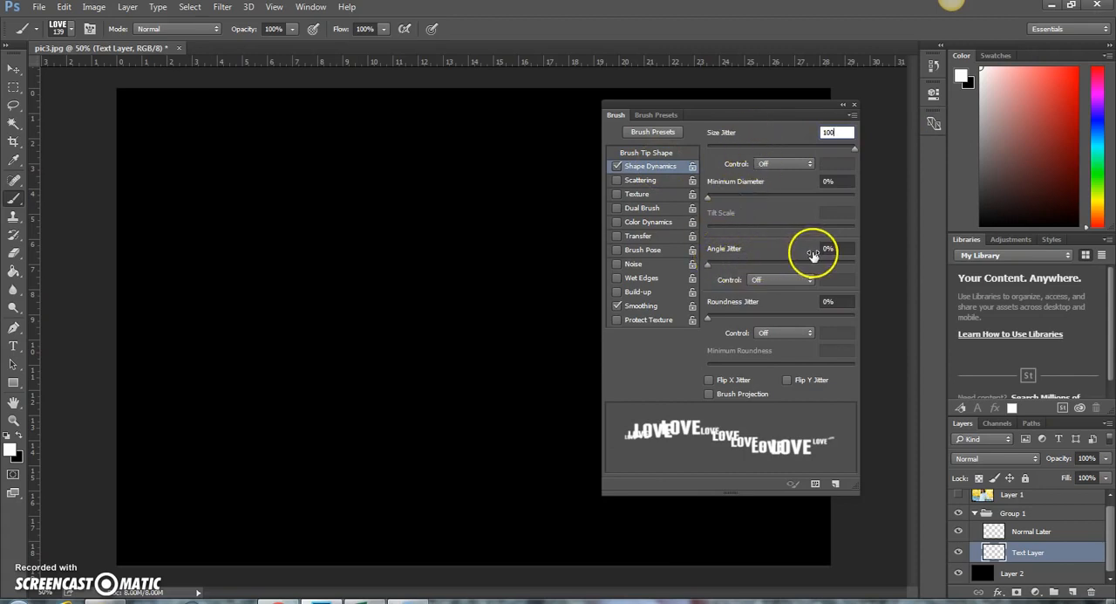
{"action": "left_click", "coordinate": [717, 265]}
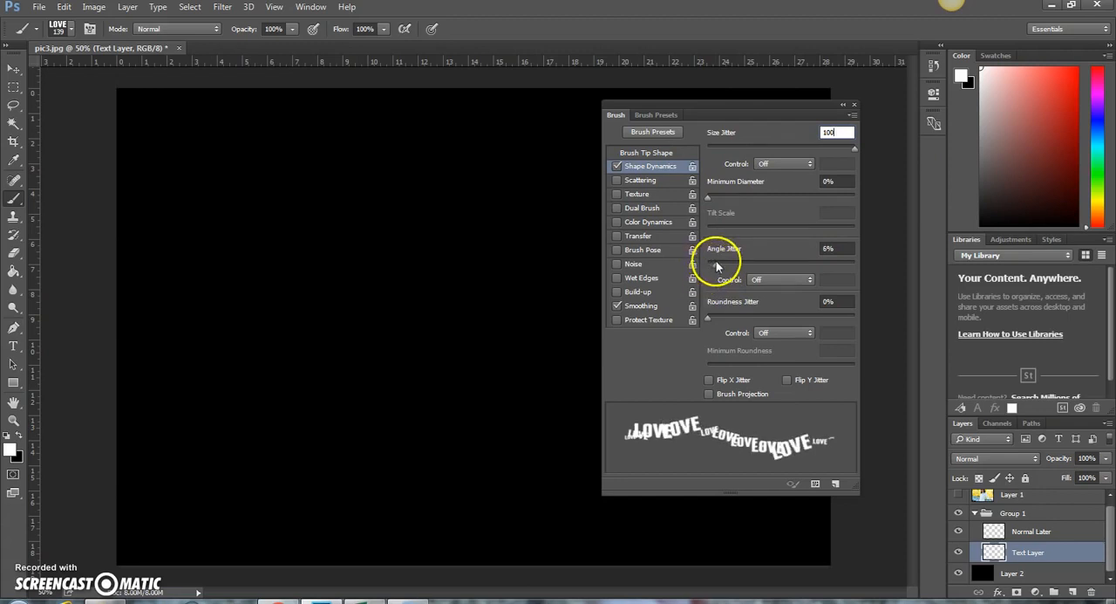
{"action": "left_click_drag", "start_coordinate": [718, 264], "coordinate": [739, 270]}
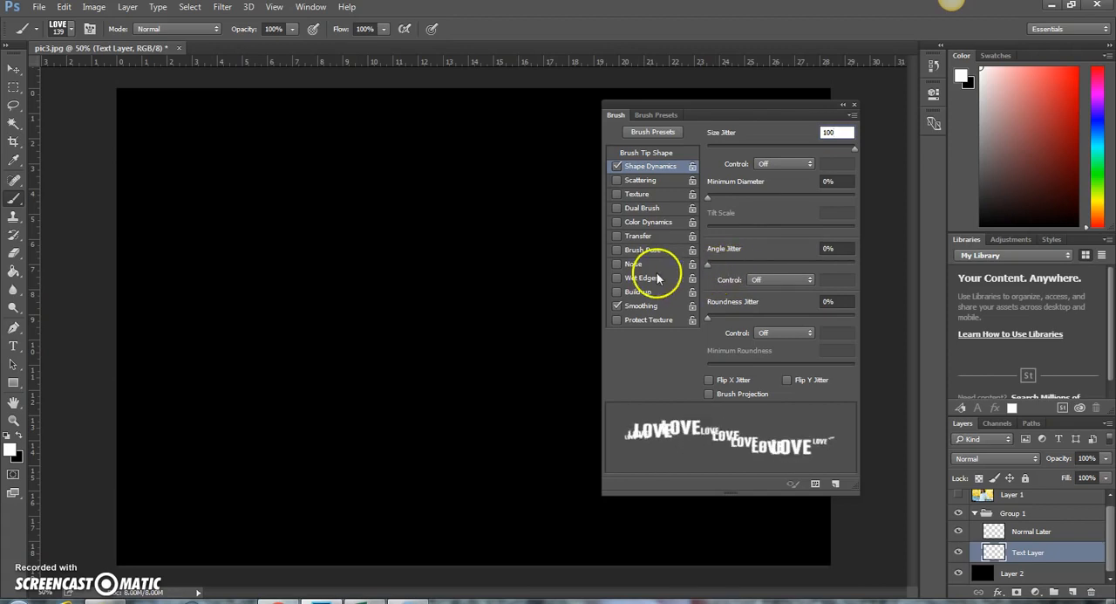
Enable Scattering at 200% with a count of 2, and Transfer with opacity and flow jitter at 100%
{"action": "left_click", "coordinate": [647, 186]}
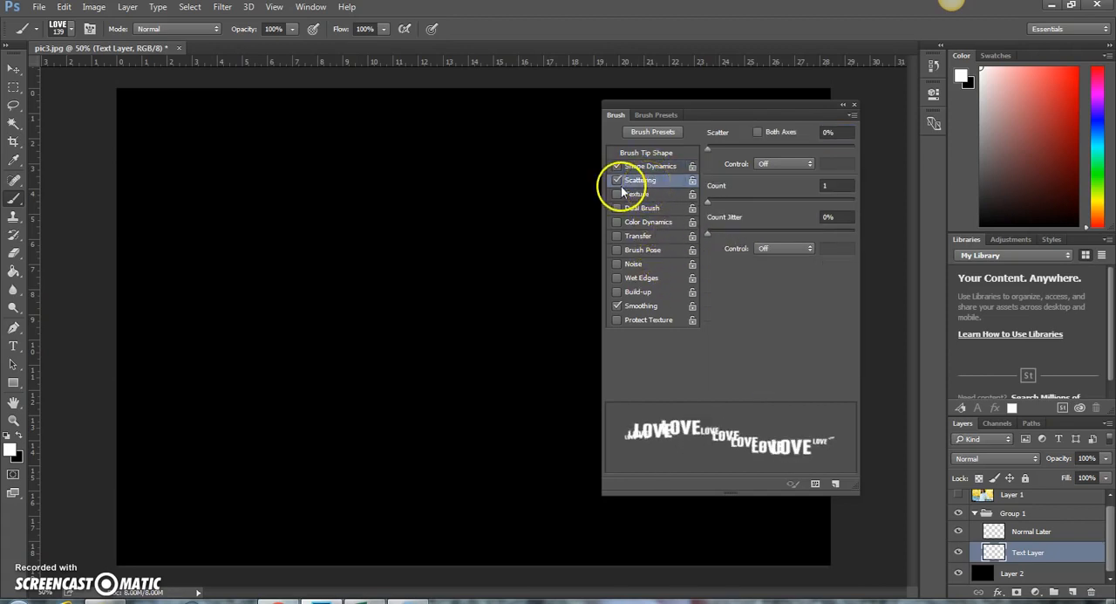
{"action": "left_click", "coordinate": [833, 132]}
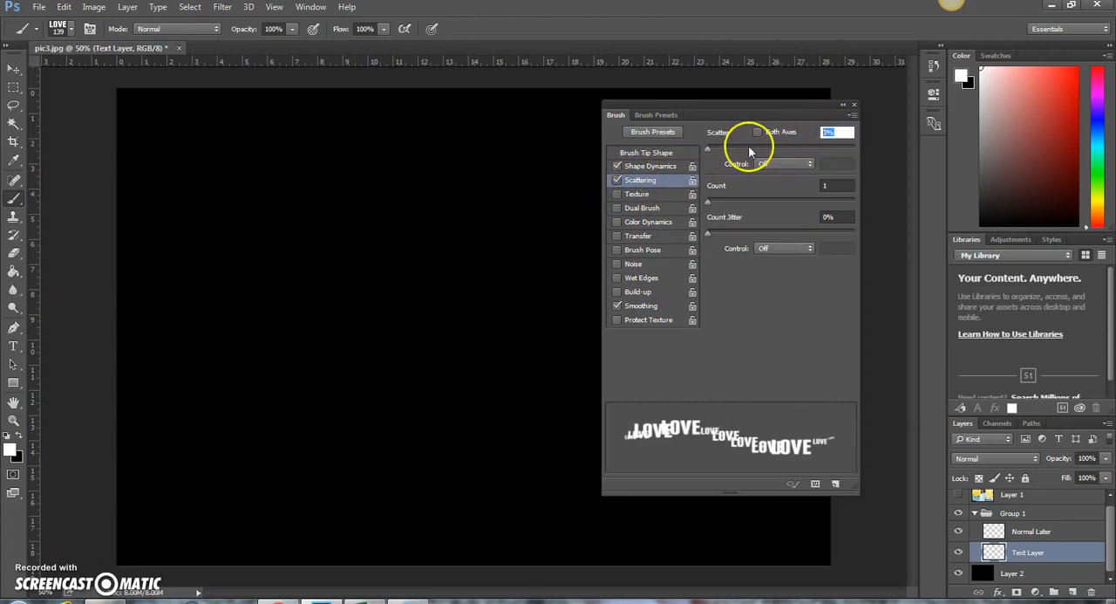
{"action": "type", "text": "200"}
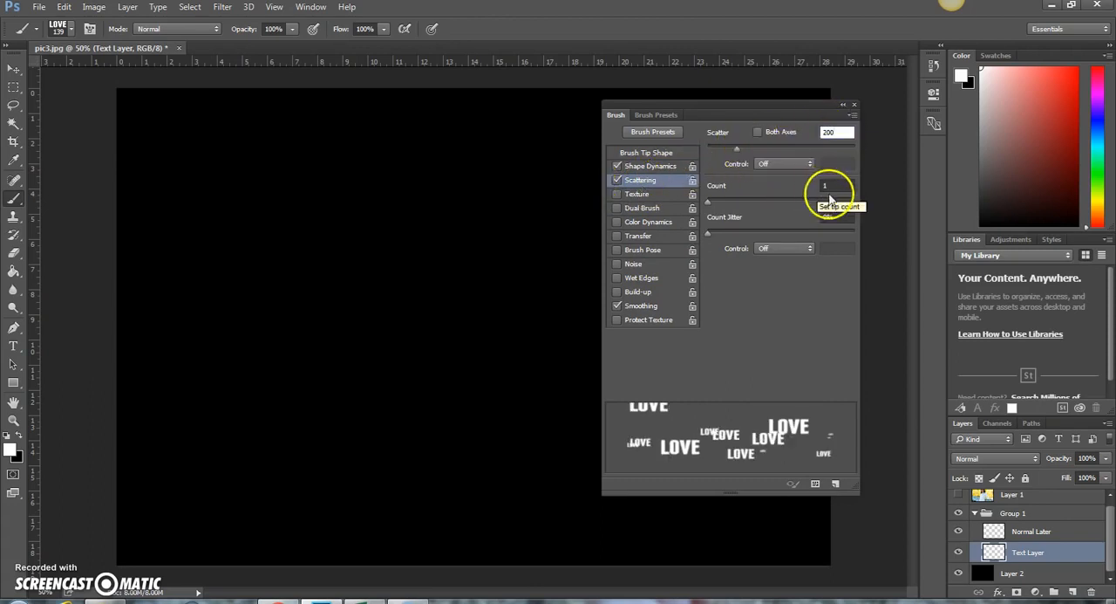
{"action": "left_click", "coordinate": [825, 186]}
{"action": "type", "text": "2"}
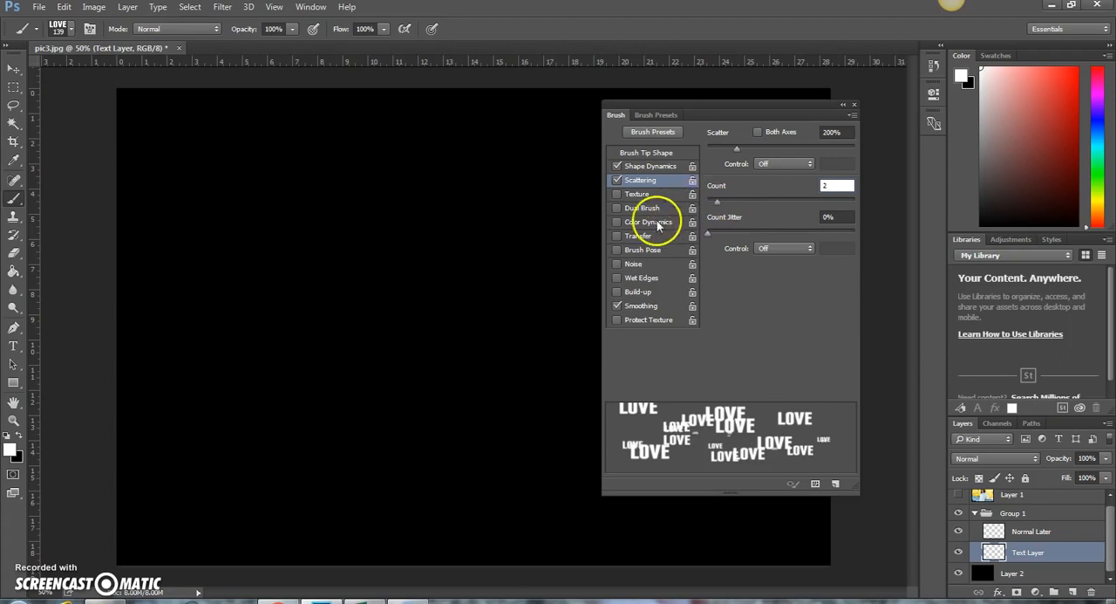
{"action": "left_click", "coordinate": [634, 243]}
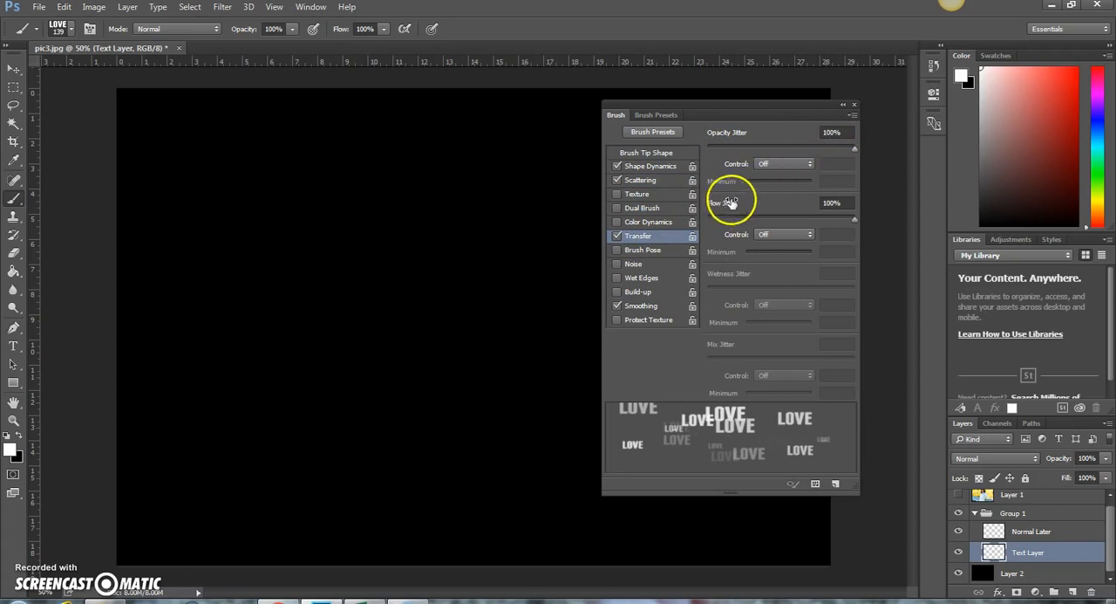
{"action": "left_click", "coordinate": [855, 105]}
Paint horizontal rows of scattered LOVE words across the middle, upper and lower parts of the Text Layer
{"action": "left_click_drag", "start_coordinate": [130, 300], "coordinate": [807, 303]}
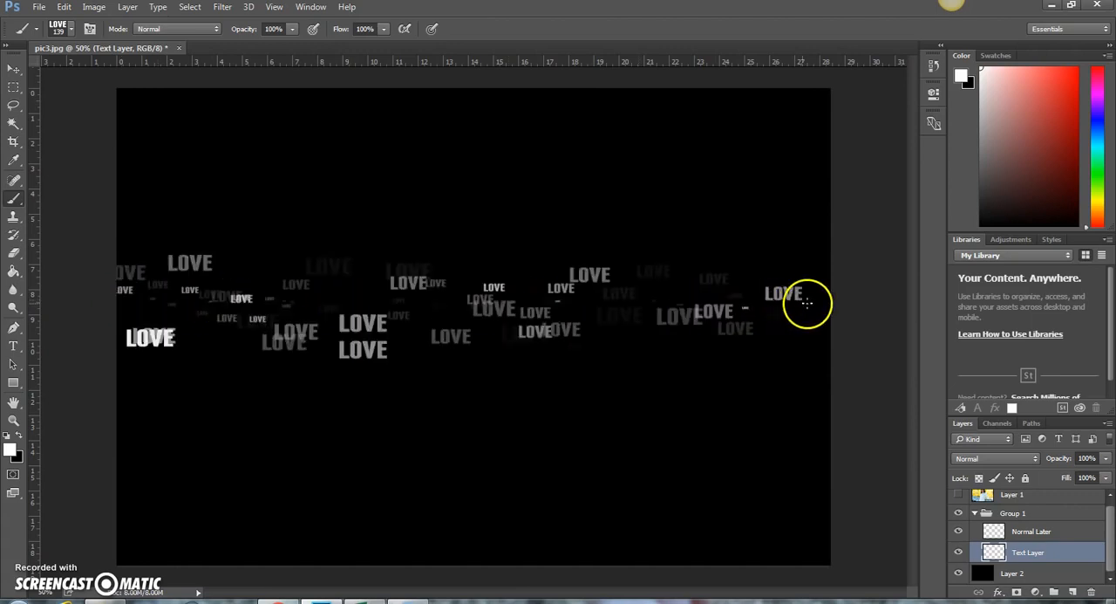
{"action": "left_click_drag", "start_coordinate": [218, 150], "coordinate": [453, 171]}
{"action": "left_click_drag", "start_coordinate": [648, 177], "coordinate": [818, 179]}
{"action": "mouse_move", "coordinate": [220, 413]}
{"action": "left_mouse_down"}
{"action": "mouse_move", "coordinate": [443, 463]}
{"action": "mouse_move", "coordinate": [820, 469]}
{"action": "mouse_move", "coordinate": [812, 451]}
{"action": "left_mouse_up"}
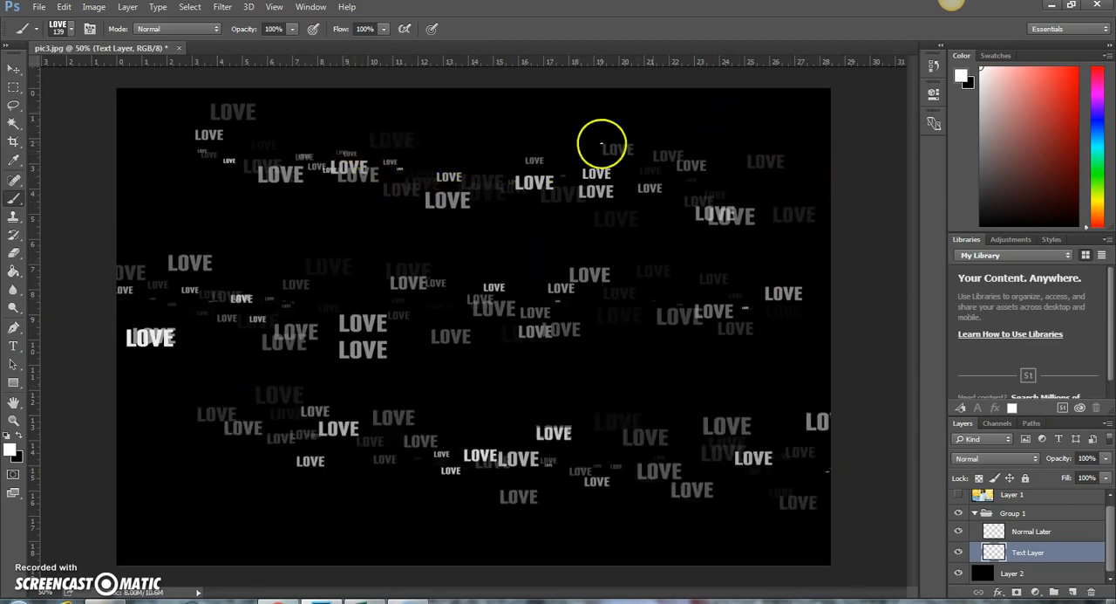
Enlarge the LOVE brush to 195 px and paint more rows over the right part of the canvas
{"action": "right_click", "coordinate": [514, 240]}
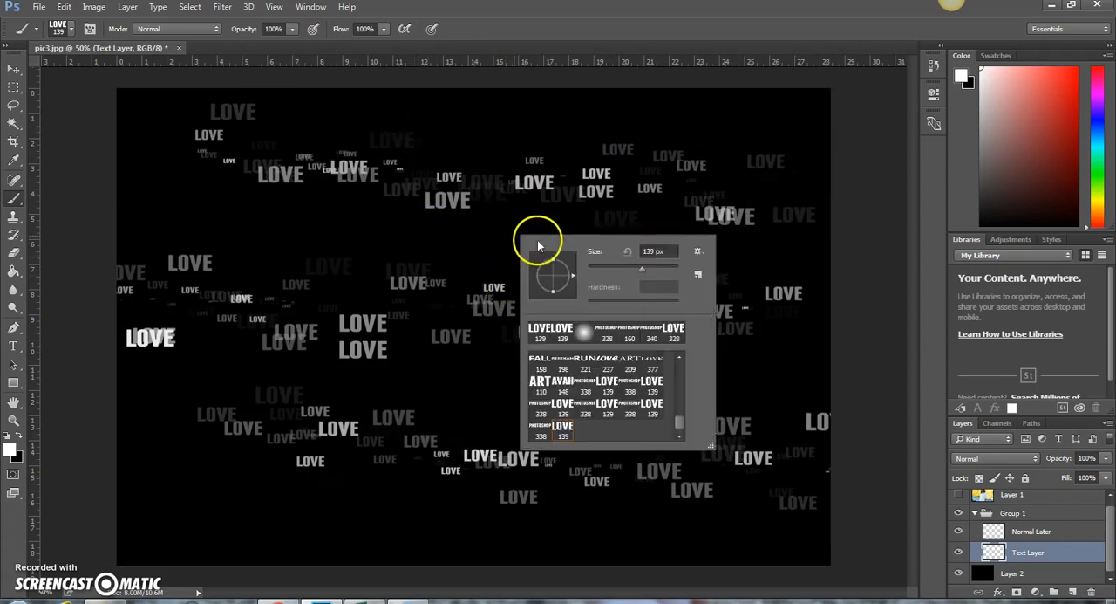
{"action": "left_click", "coordinate": [653, 269]}
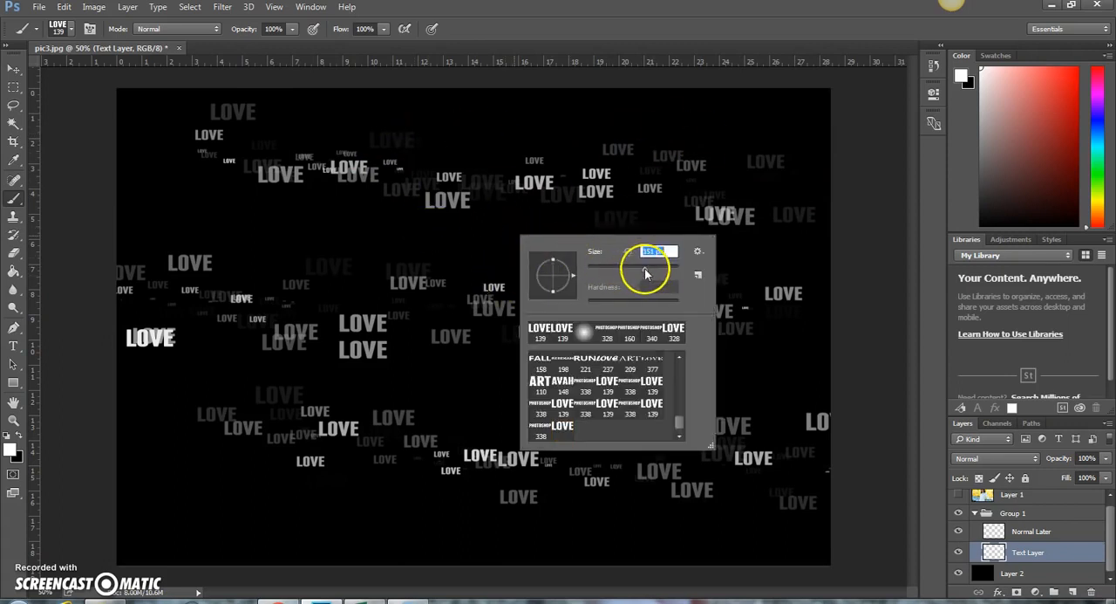
{"action": "mouse_move", "coordinate": [393, 98]}
{"action": "left_mouse_down"}
{"action": "mouse_move", "coordinate": [473, 117]}
{"action": "mouse_move", "coordinate": [828, 151]}
{"action": "left_mouse_up"}
{"action": "mouse_move", "coordinate": [461, 256]}
{"action": "left_mouse_down"}
{"action": "mouse_move", "coordinate": [551, 239]}
{"action": "mouse_move", "coordinate": [808, 240]}
{"action": "left_mouse_up"}
{"action": "left_click_drag", "start_coordinate": [458, 359], "coordinate": [785, 371]}
Enlarge the LOVE brush to 483 px and paint large faint words across the canvas
{"action": "right_click", "coordinate": [532, 221]}
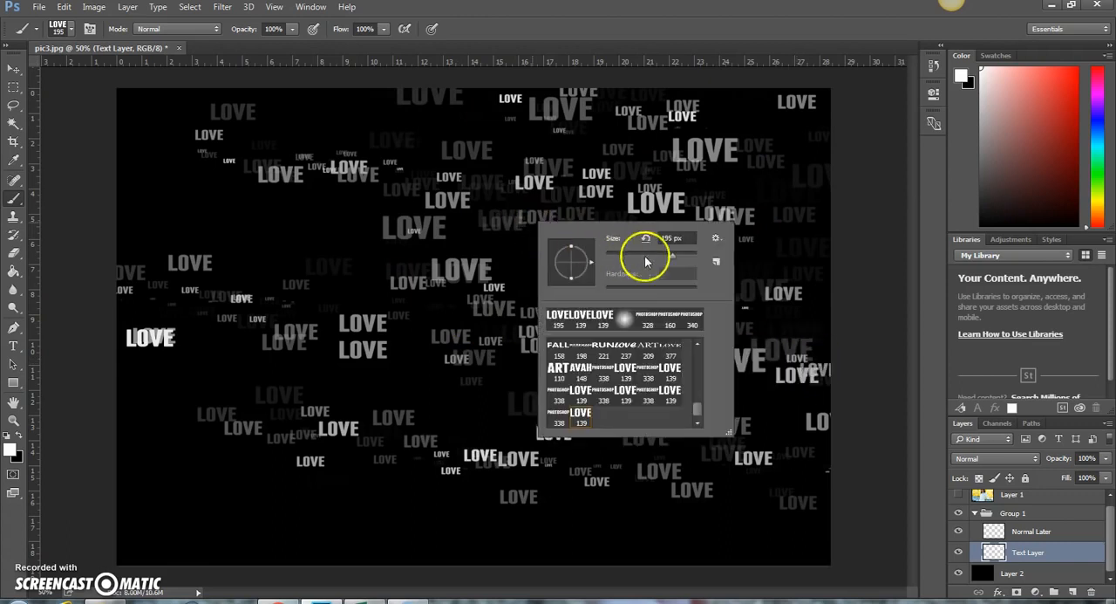
{"action": "left_click_drag", "start_coordinate": [685, 259], "coordinate": [687, 259]}
{"action": "mouse_move", "coordinate": [315, 512]}
{"action": "left_mouse_down"}
{"action": "mouse_move", "coordinate": [642, 524]}
{"action": "mouse_move", "coordinate": [760, 507]}
{"action": "mouse_move", "coordinate": [850, 516]}
{"action": "mouse_move", "coordinate": [661, 376]}
{"action": "mouse_move", "coordinate": [333, 245]}
{"action": "mouse_move", "coordinate": [262, 244]}
{"action": "mouse_move", "coordinate": [447, 237]}
{"action": "mouse_move", "coordinate": [741, 257]}
{"action": "left_mouse_up"}
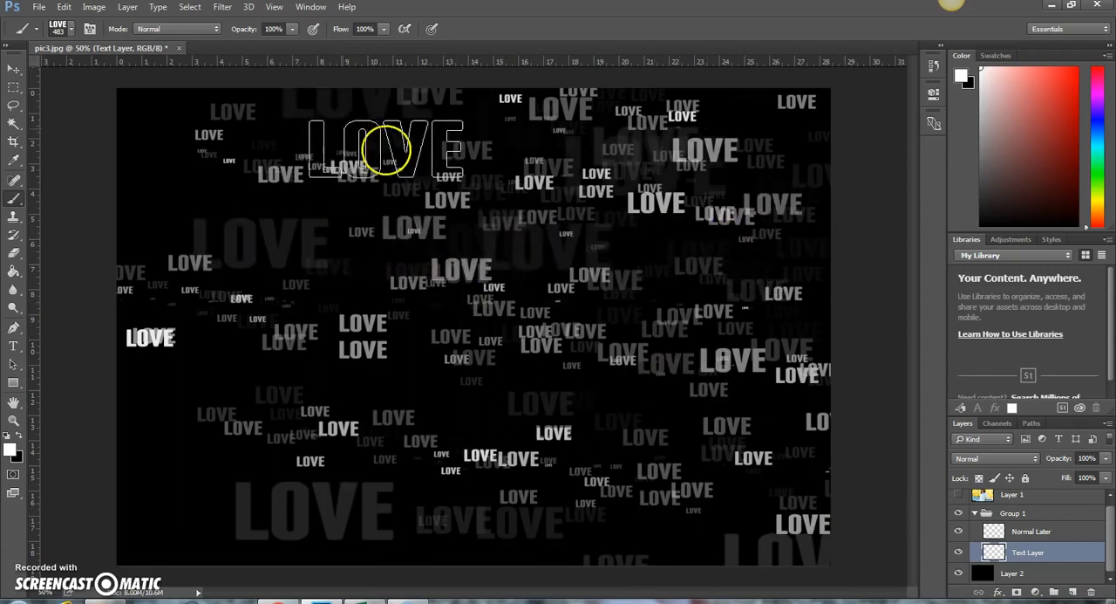
Choose the 338 px PHOTOSHOP word brush and set its tip spacing to 200%
{"action": "left_click", "coordinate": [73, 32]}
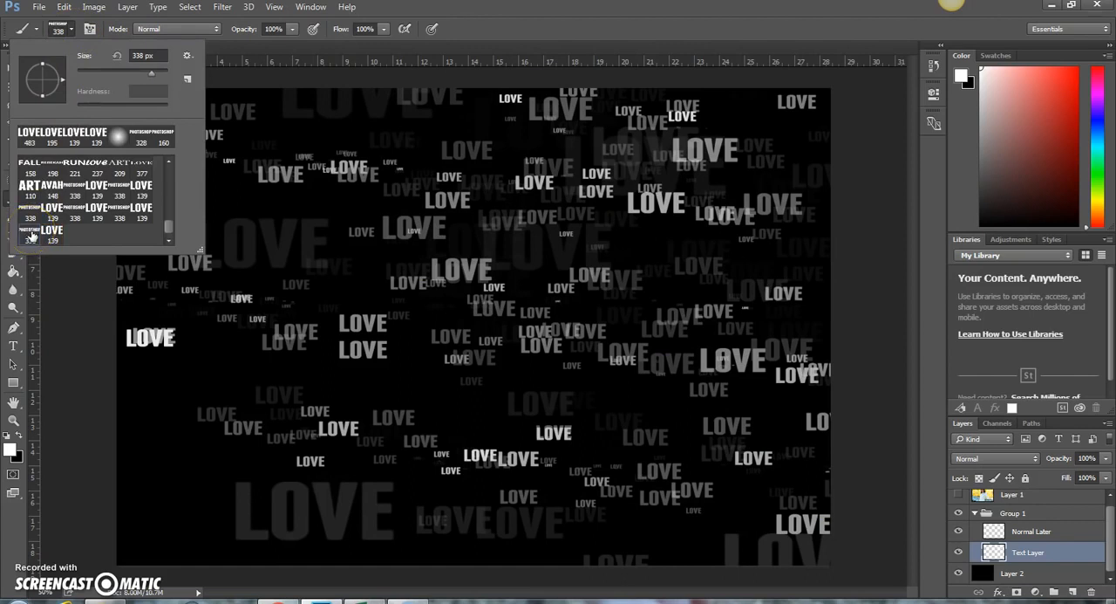
{"action": "left_click", "coordinate": [89, 28]}
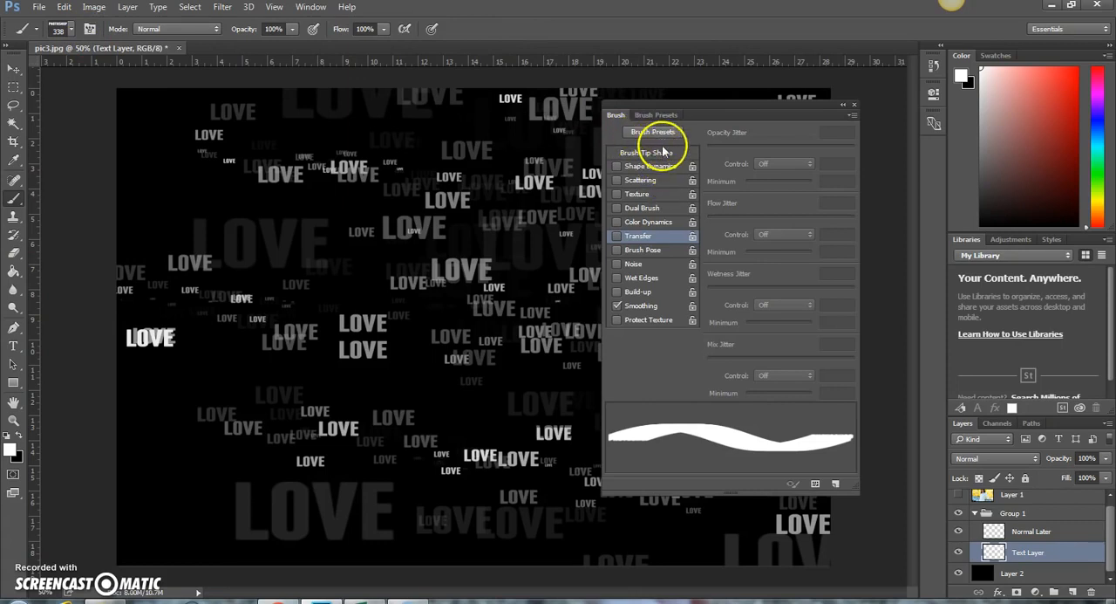
{"action": "left_click", "coordinate": [662, 152]}
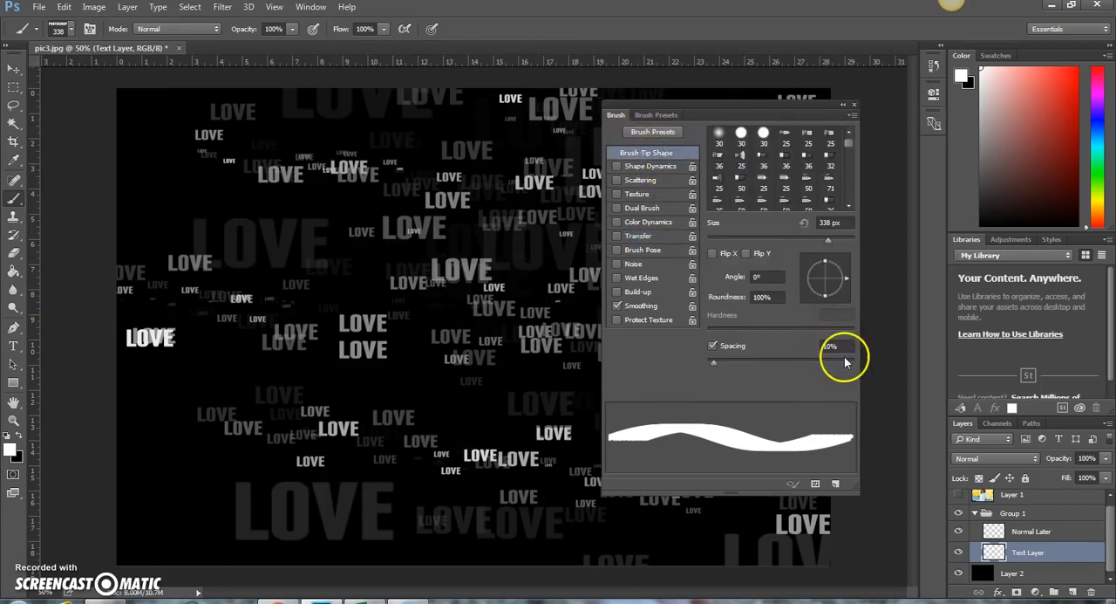
{"action": "type", "text": "200"}
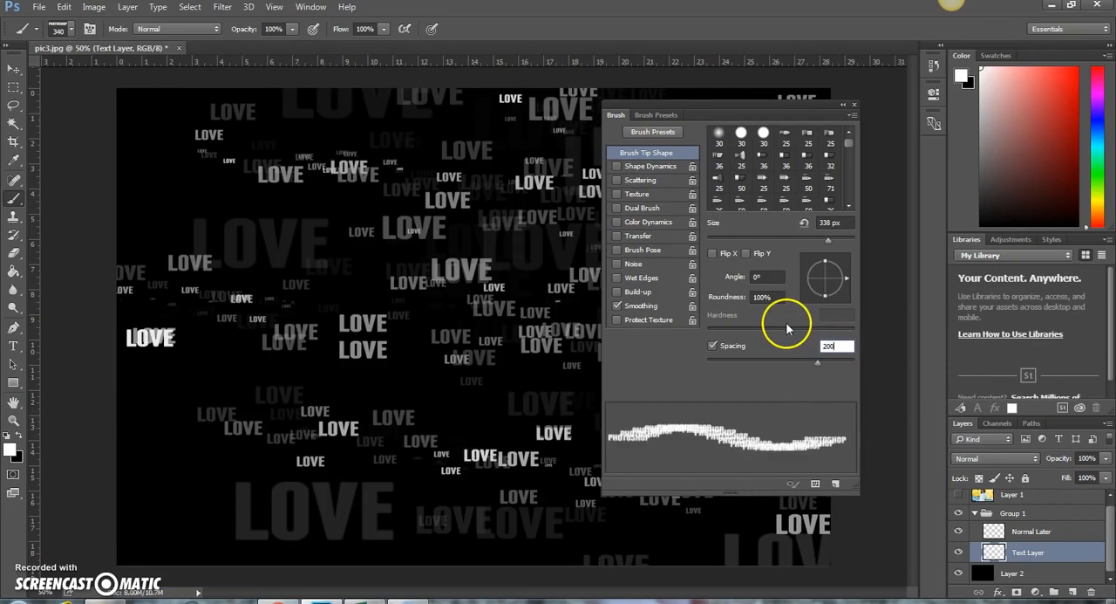
Enable Shape Dynamics for the PHOTOSHOP brush and set its size jitter to 100%
{"action": "left_click", "coordinate": [650, 165]}
{"action": "left_click", "coordinate": [830, 132]}
{"action": "type", "text": "200"}
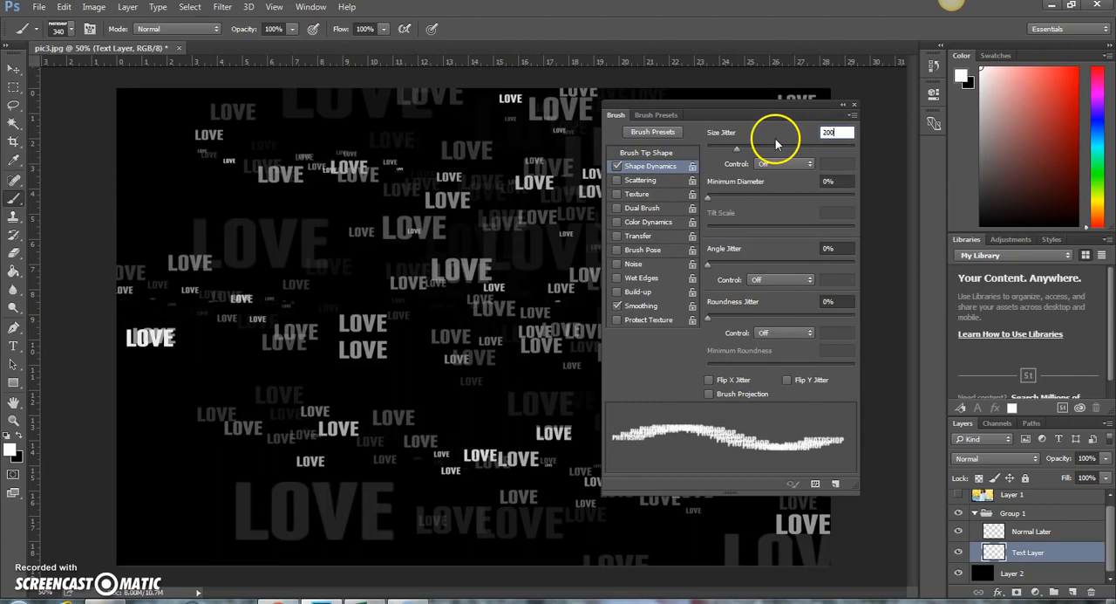
{"action": "left_click", "coordinate": [642, 182]}
{"action": "left_click", "coordinate": [445, 212]}
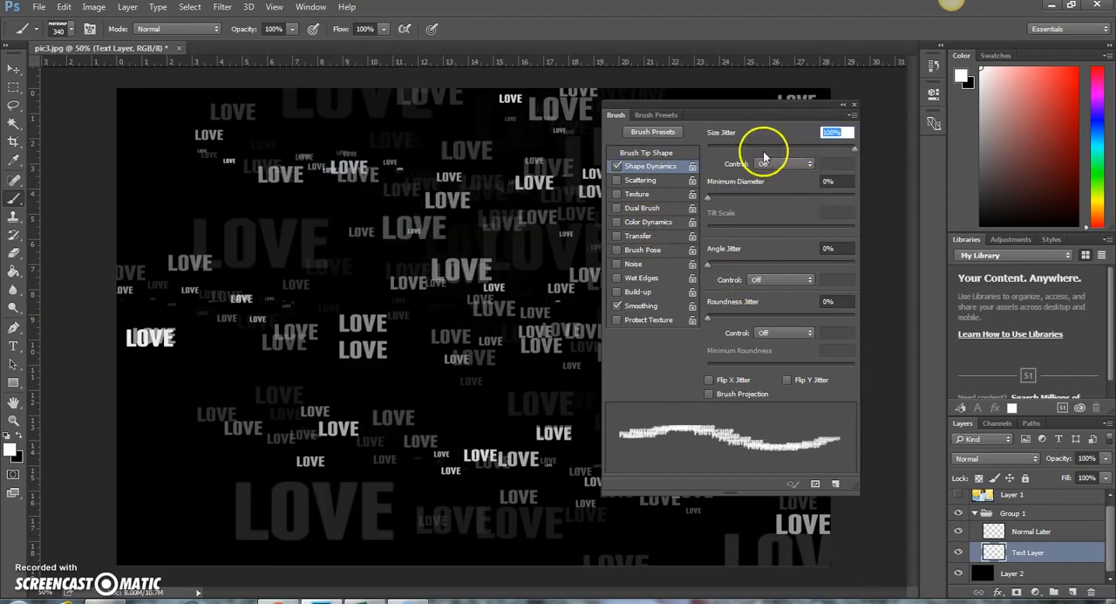
{"action": "type", "text": "100"}
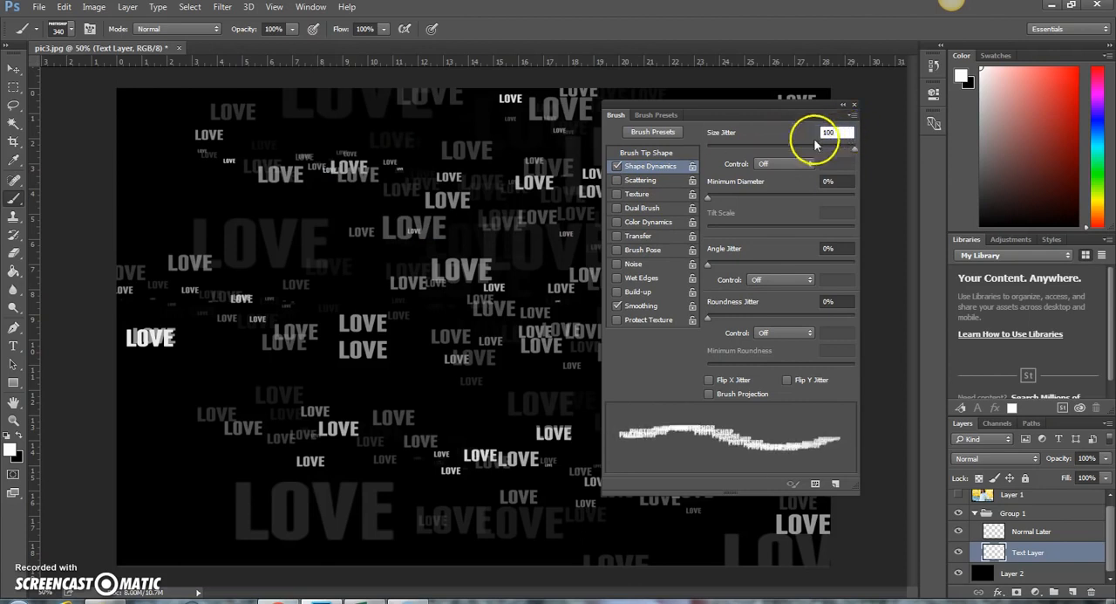
Enable Scattering for the PHOTOSHOP brush with scatter set to 200% and count set to 2
{"action": "left_click", "coordinate": [635, 180]}
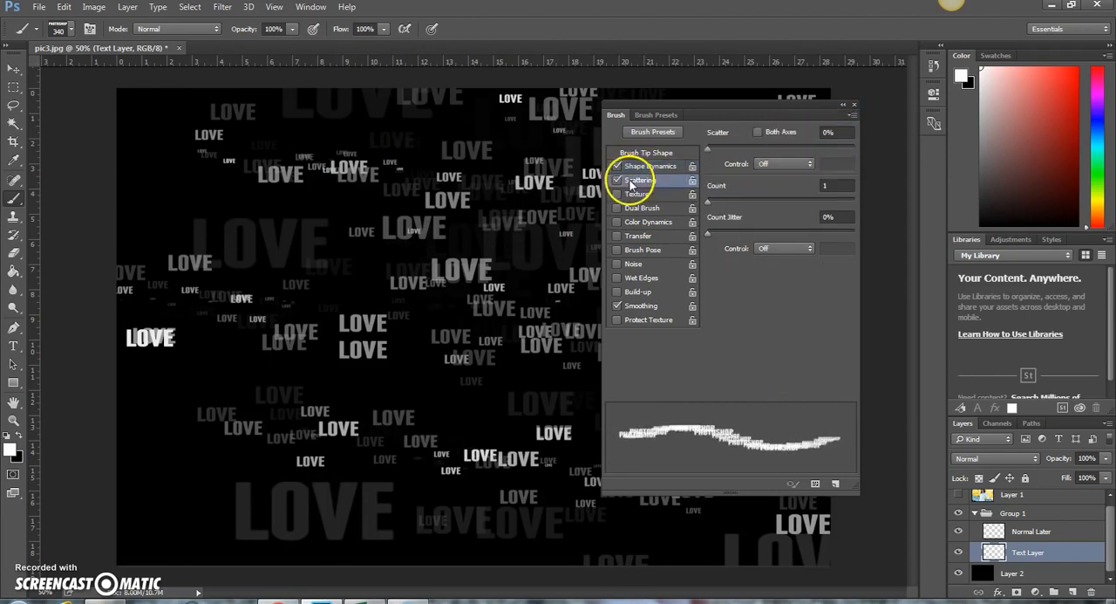
{"action": "left_click", "coordinate": [851, 134]}
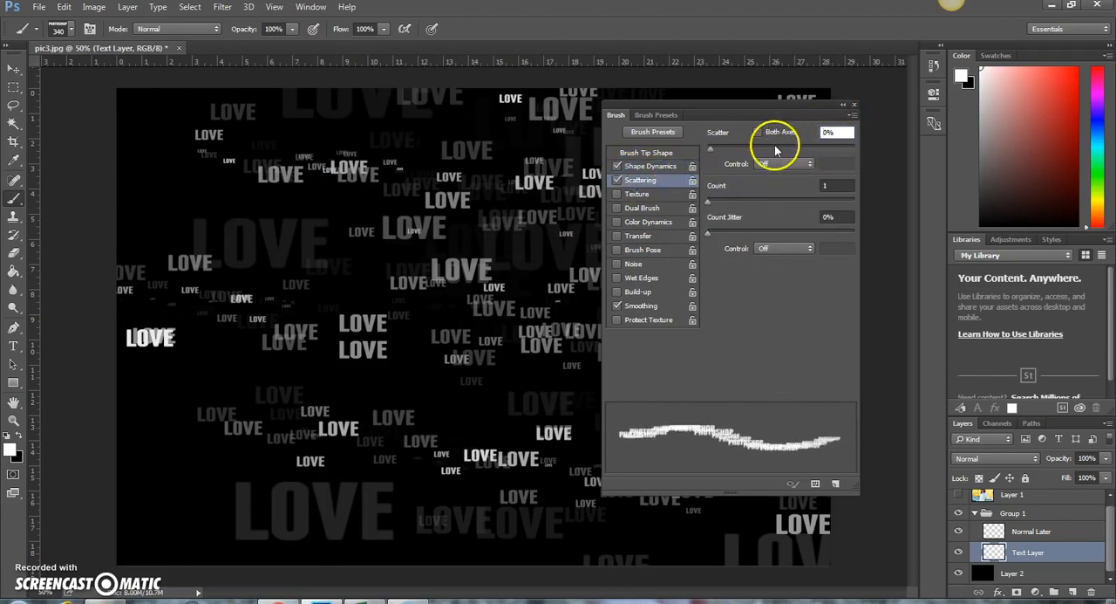
{"action": "type", "text": "200"}
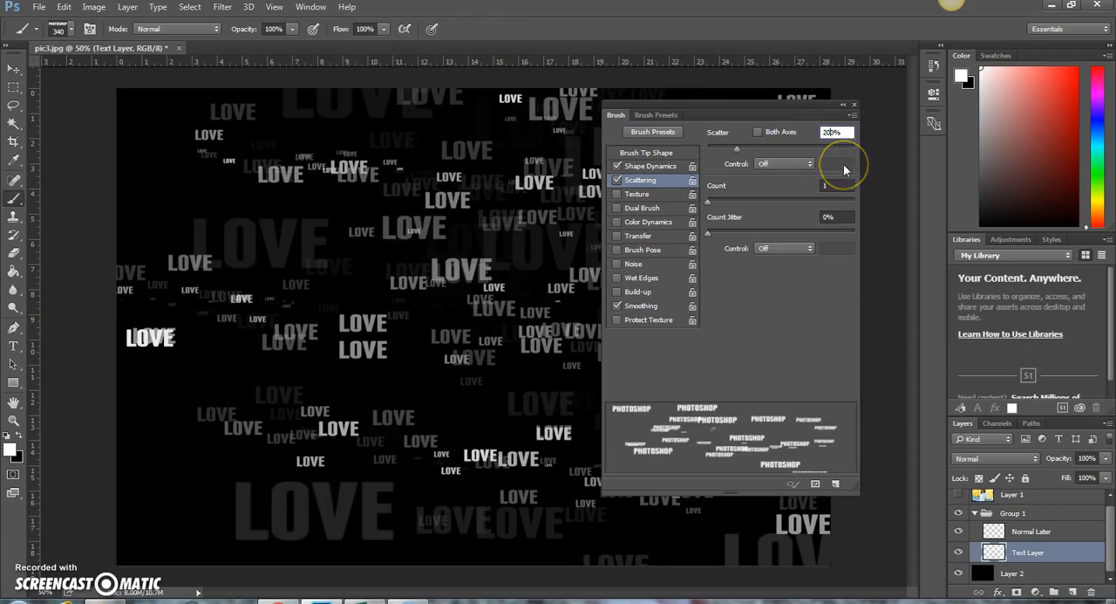
{"action": "left_click_drag", "start_coordinate": [840, 185], "coordinate": [799, 190]}
{"action": "type", "text": "2"}
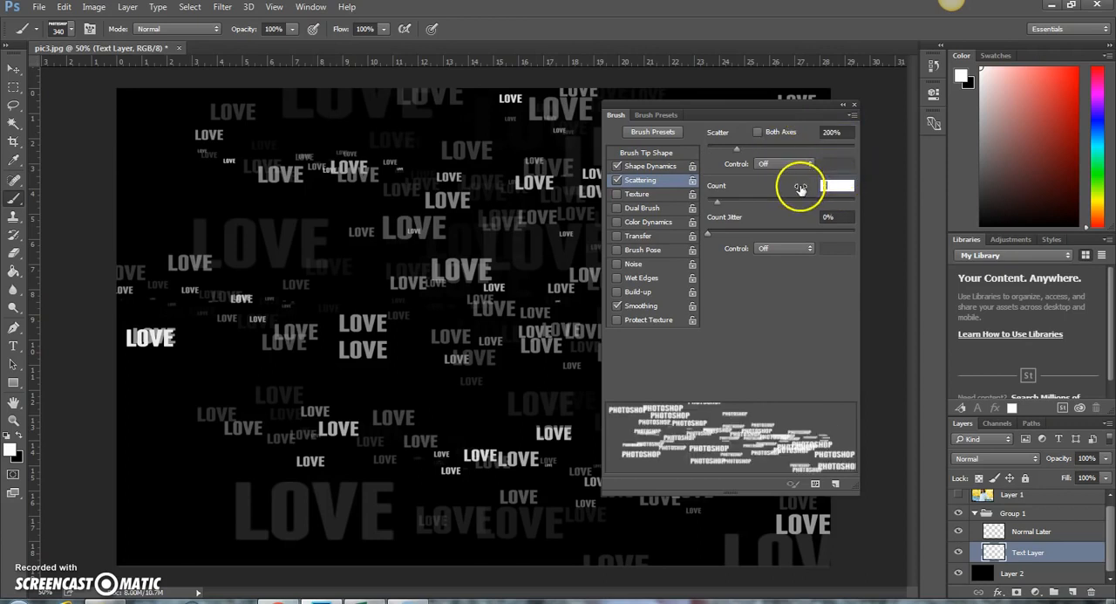
Enable Transfer for the brush and paint PHOTOSHOP words across the whole canvas at 340 px
{"action": "left_click", "coordinate": [650, 237]}
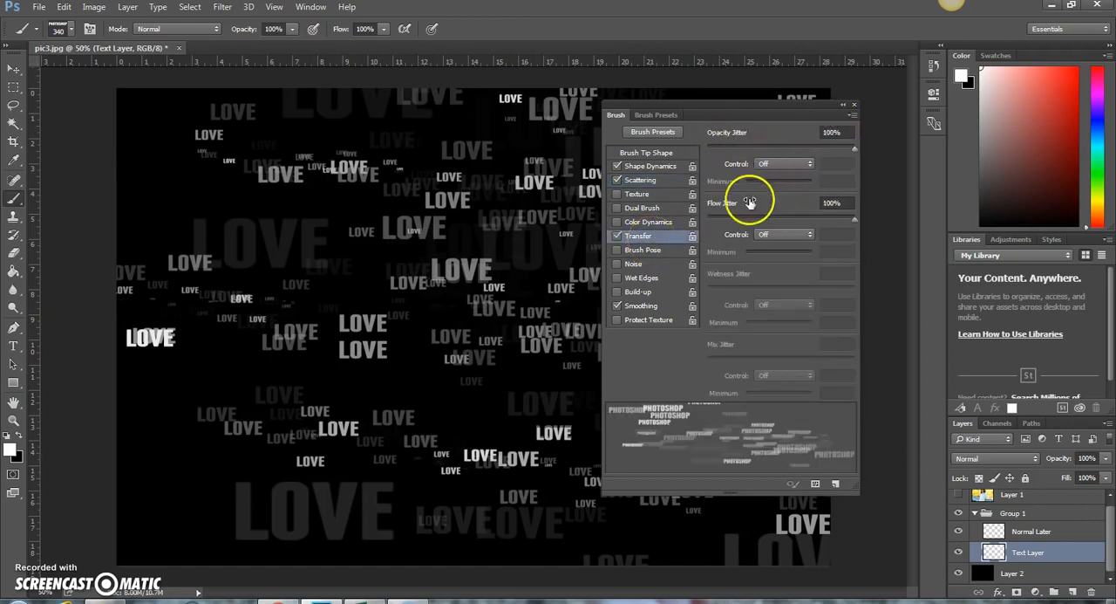
{"action": "left_click", "coordinate": [854, 108]}
{"action": "mouse_move", "coordinate": [384, 131]}
{"action": "left_mouse_down"}
{"action": "mouse_move", "coordinate": [319, 128]}
{"action": "mouse_move", "coordinate": [804, 144]}
{"action": "mouse_move", "coordinate": [550, 192]}
{"action": "mouse_move", "coordinate": [276, 205]}
{"action": "mouse_move", "coordinate": [205, 225]}
{"action": "mouse_move", "coordinate": [298, 264]}
{"action": "mouse_move", "coordinate": [567, 304]}
{"action": "mouse_move", "coordinate": [849, 322]}
{"action": "mouse_move", "coordinate": [682, 322]}
{"action": "mouse_move", "coordinate": [126, 417]}
{"action": "mouse_move", "coordinate": [541, 461]}
{"action": "mouse_move", "coordinate": [819, 474]}
{"action": "mouse_move", "coordinate": [245, 527]}
{"action": "mouse_move", "coordinate": [145, 520]}
{"action": "mouse_move", "coordinate": [302, 569]}
{"action": "mouse_move", "coordinate": [506, 562]}
{"action": "mouse_move", "coordinate": [693, 522]}
{"action": "mouse_move", "coordinate": [863, 517]}
{"action": "mouse_move", "coordinate": [377, 219]}
{"action": "mouse_move", "coordinate": [181, 166]}
{"action": "mouse_move", "coordinate": [640, 172]}
{"action": "mouse_move", "coordinate": [797, 193]}
{"action": "mouse_move", "coordinate": [788, 208]}
{"action": "mouse_move", "coordinate": [759, 218]}
{"action": "left_mouse_up"}
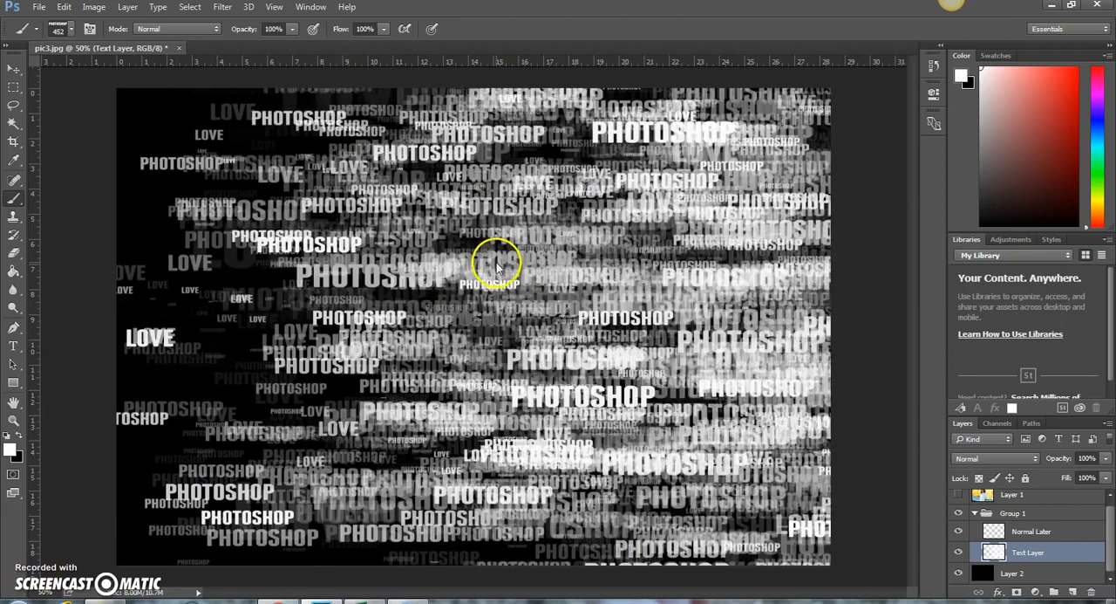
Cover the canvas more densely with PHOTOSHOP words on the Text Layer, using brush sizes of 452 px and 179 px
{"action": "right_click", "coordinate": [498, 261]}
{"action": "left_click_drag", "start_coordinate": [650, 299], "coordinate": [634, 297]}
{"action": "left_click", "coordinate": [153, 193]}
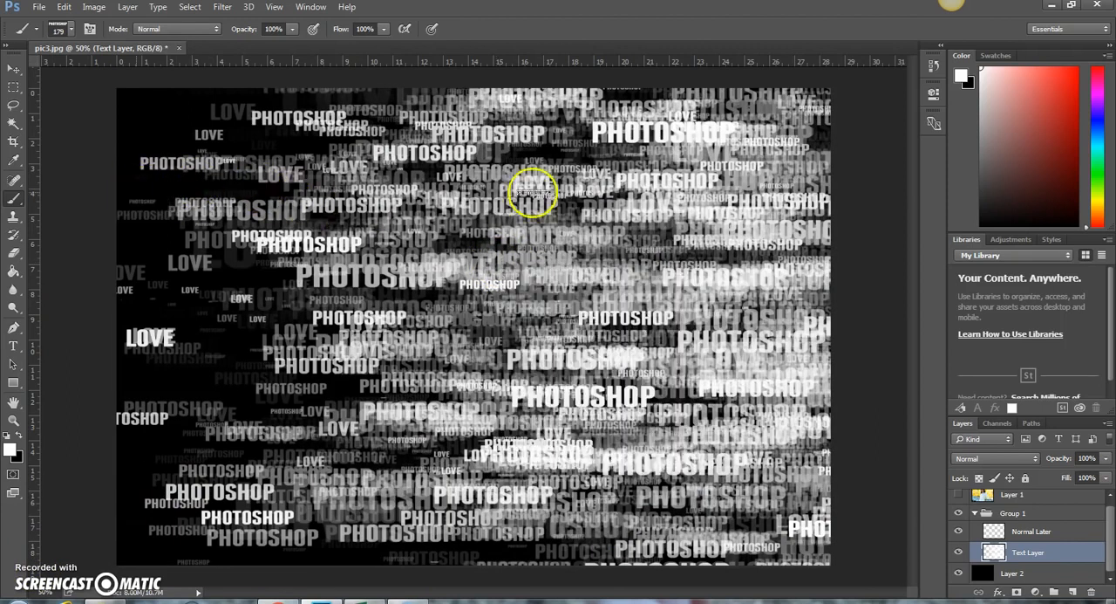
{"action": "left_click_drag", "start_coordinate": [533, 193], "coordinate": [785, 204]}
{"action": "mouse_move", "coordinate": [140, 487]}
{"action": "left_mouse_down"}
{"action": "mouse_move", "coordinate": [214, 537]}
{"action": "mouse_move", "coordinate": [661, 596]}
{"action": "mouse_move", "coordinate": [691, 587]}
{"action": "left_mouse_up"}
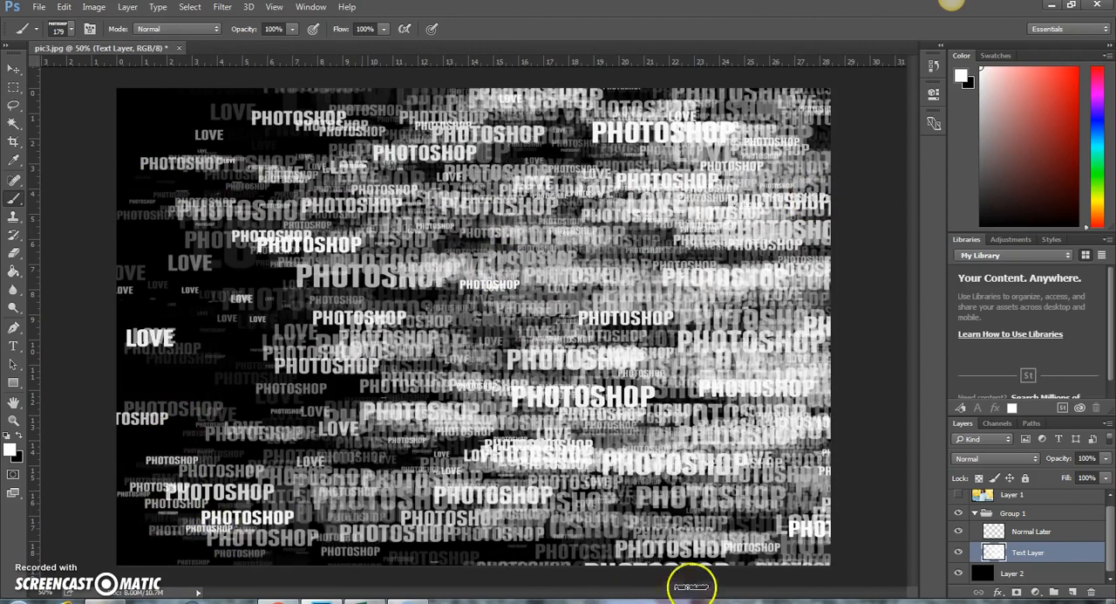
Show the photo on Layer 1 and clip it to Group 1 with a clipping mask
{"action": "left_click_drag", "start_coordinate": [1109, 541], "coordinate": [1110, 511]}
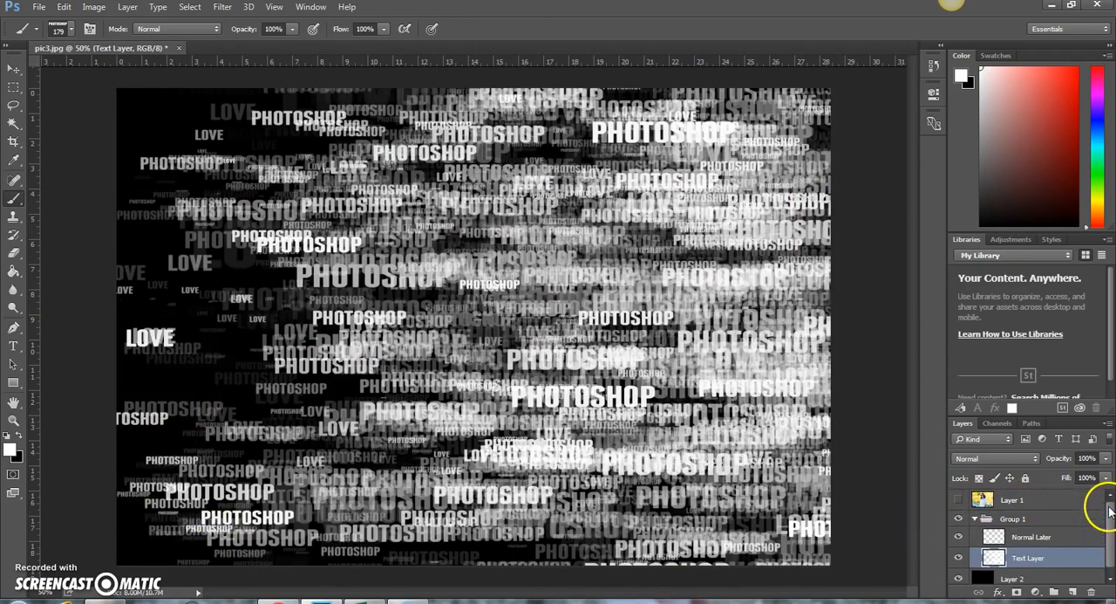
{"action": "left_click", "coordinate": [957, 503]}
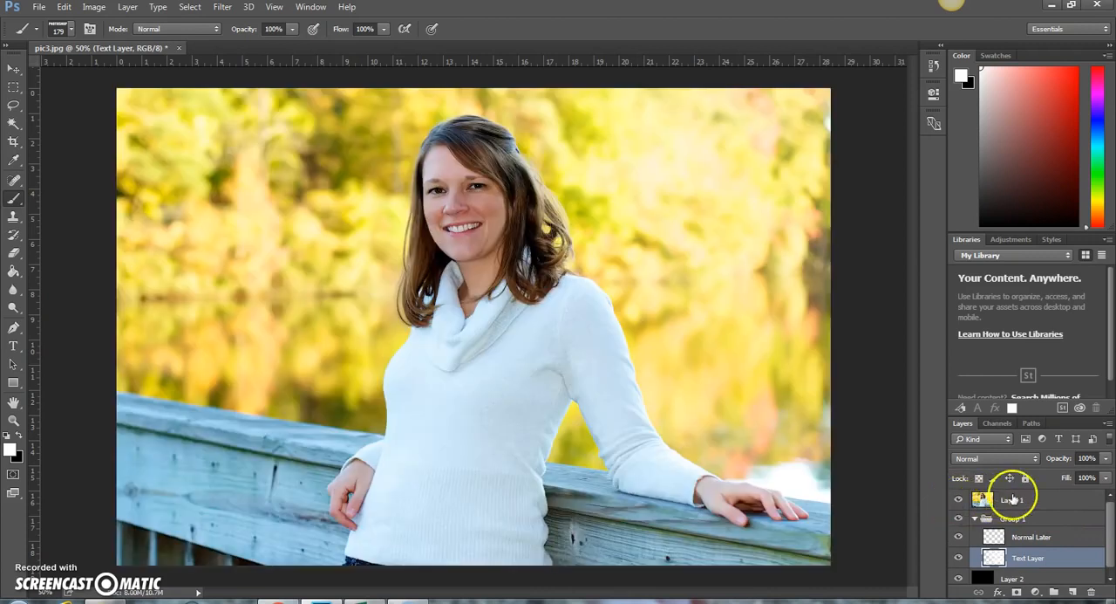
{"action": "right_click", "coordinate": [1012, 499]}
{"action": "left_click", "coordinate": [771, 312]}
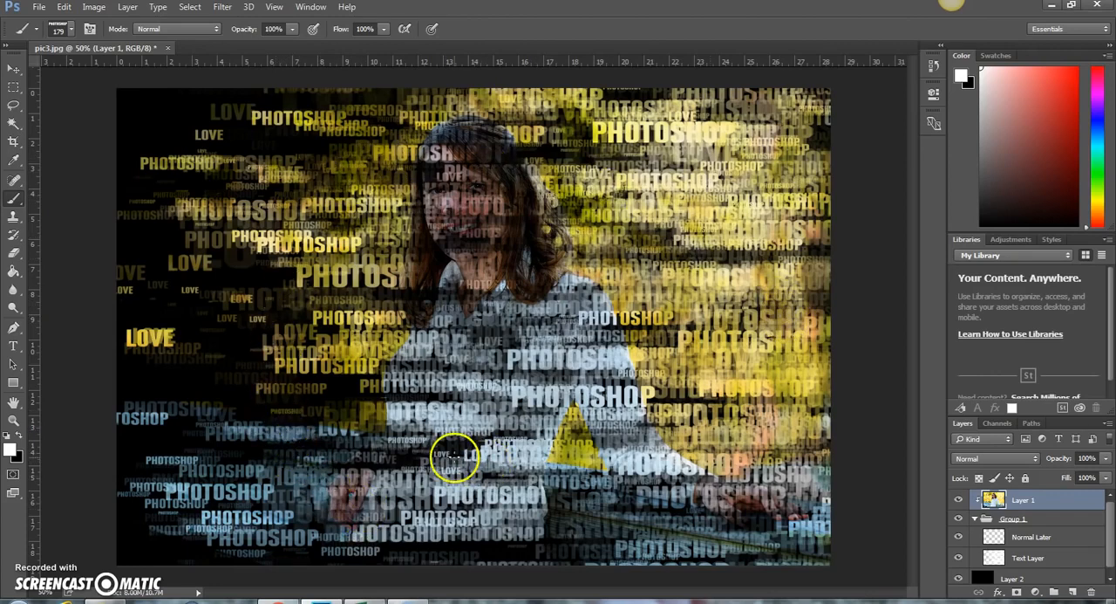
On the Text Layer, paint additional PHOTOSHOP words over the sparse areas with the brush resized to 266 px
{"action": "left_click", "coordinate": [1030, 559]}
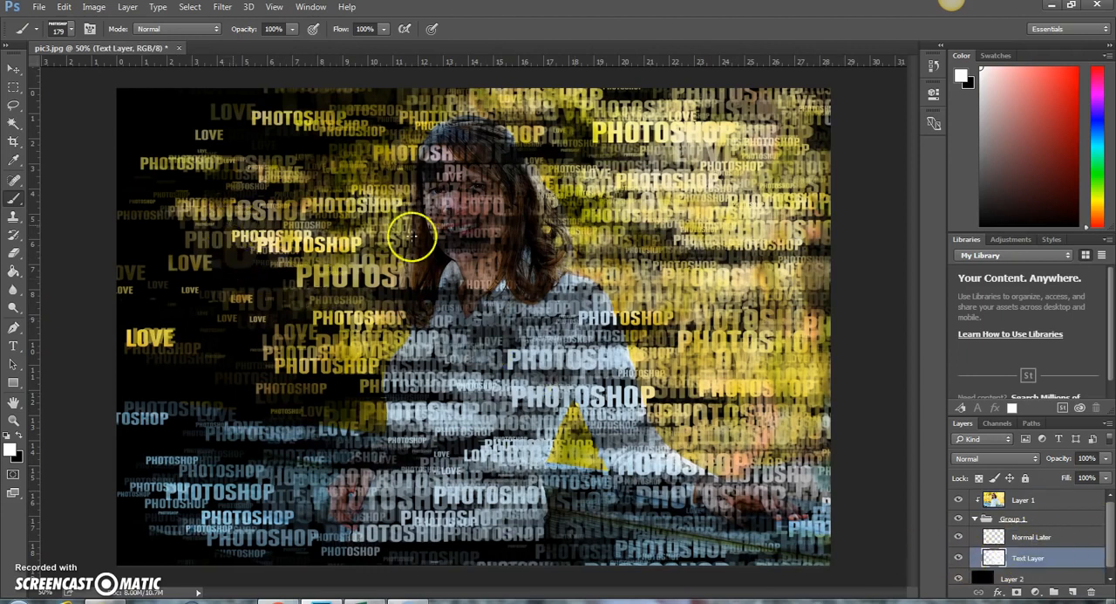
{"action": "right_click", "coordinate": [266, 144]}
{"action": "left_click_drag", "start_coordinate": [384, 172], "coordinate": [448, 173]}
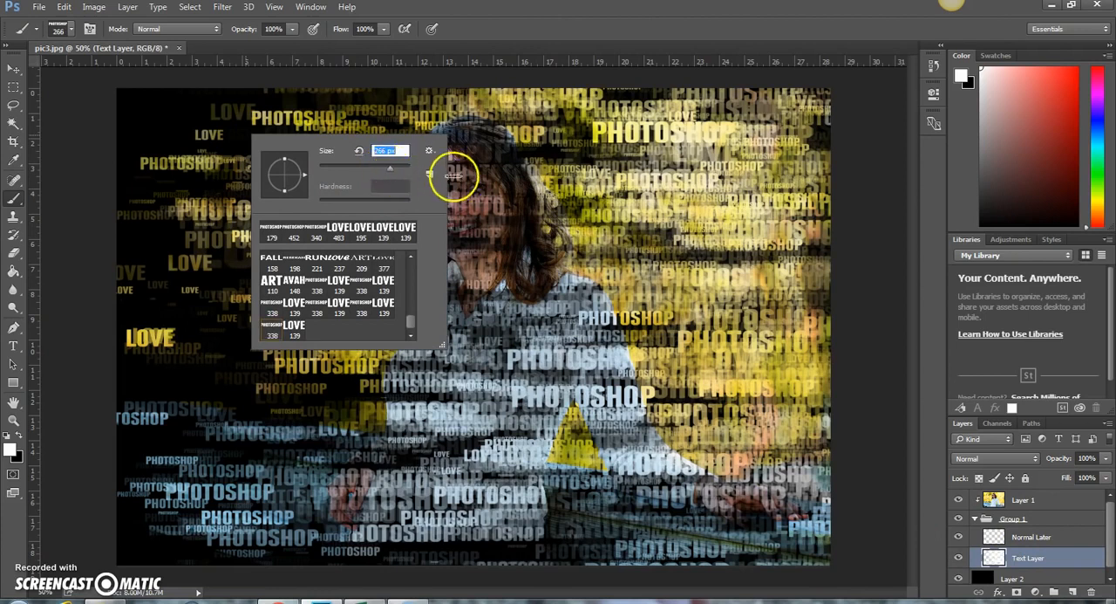
{"action": "key", "text": "Return"}
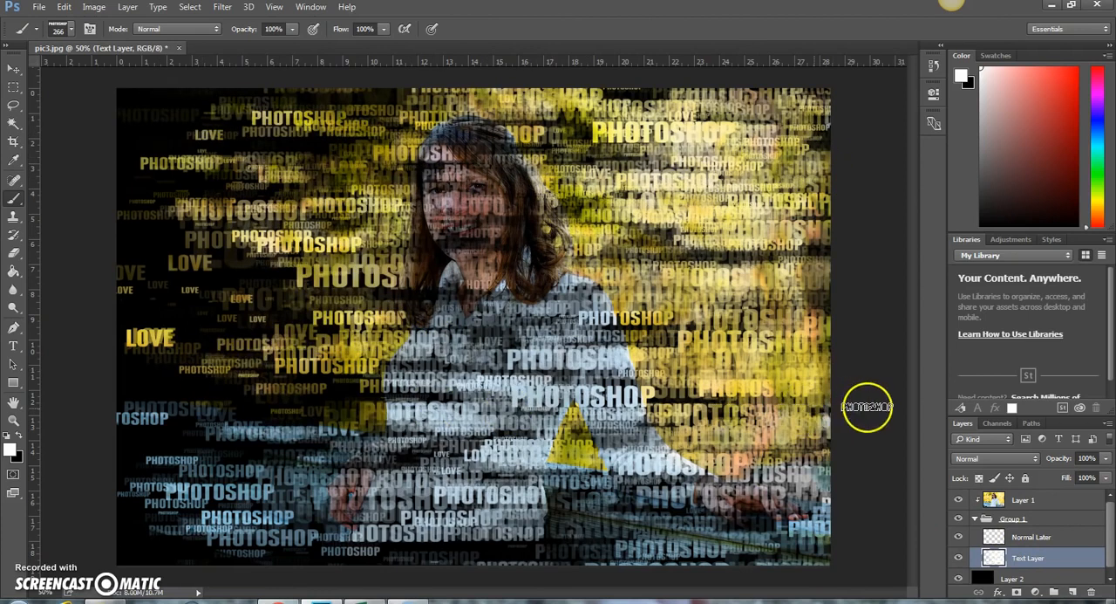
{"action": "mouse_move", "coordinate": [109, 552]}
{"action": "left_mouse_down"}
{"action": "mouse_move", "coordinate": [539, 555]}
{"action": "mouse_move", "coordinate": [803, 544]}
{"action": "mouse_move", "coordinate": [824, 532]}
{"action": "left_mouse_up"}
On the Normal Later layer, reveal the woman's face and hair by painting with a soft round 266 px brush at 25% opacity
{"action": "left_click_drag", "start_coordinate": [1111, 522], "coordinate": [1112, 529]}
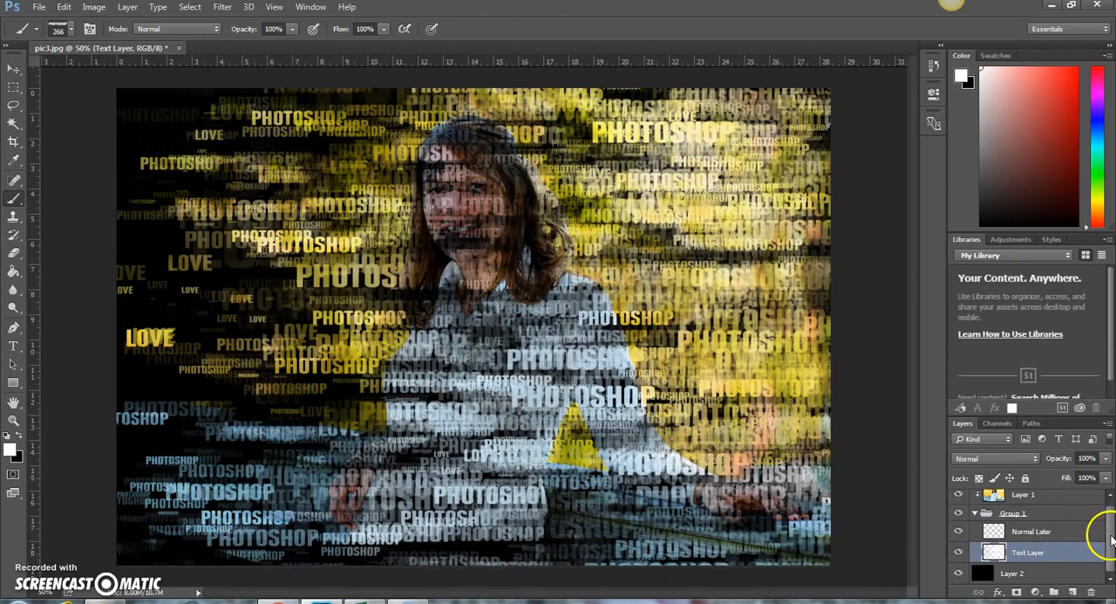
{"action": "left_click", "coordinate": [1027, 534]}
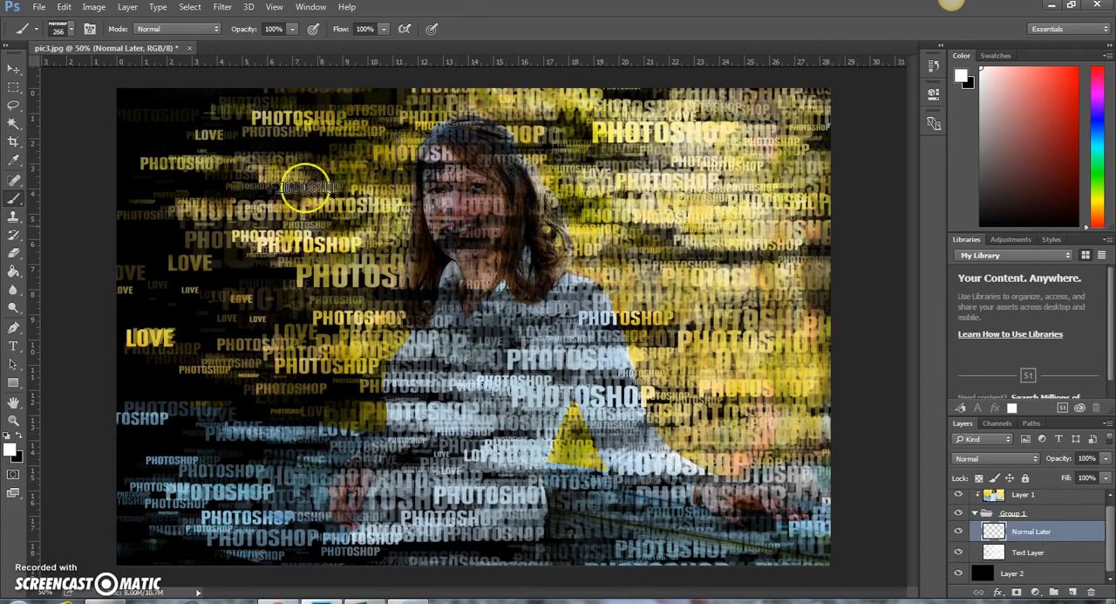
{"action": "left_click", "coordinate": [71, 29]}
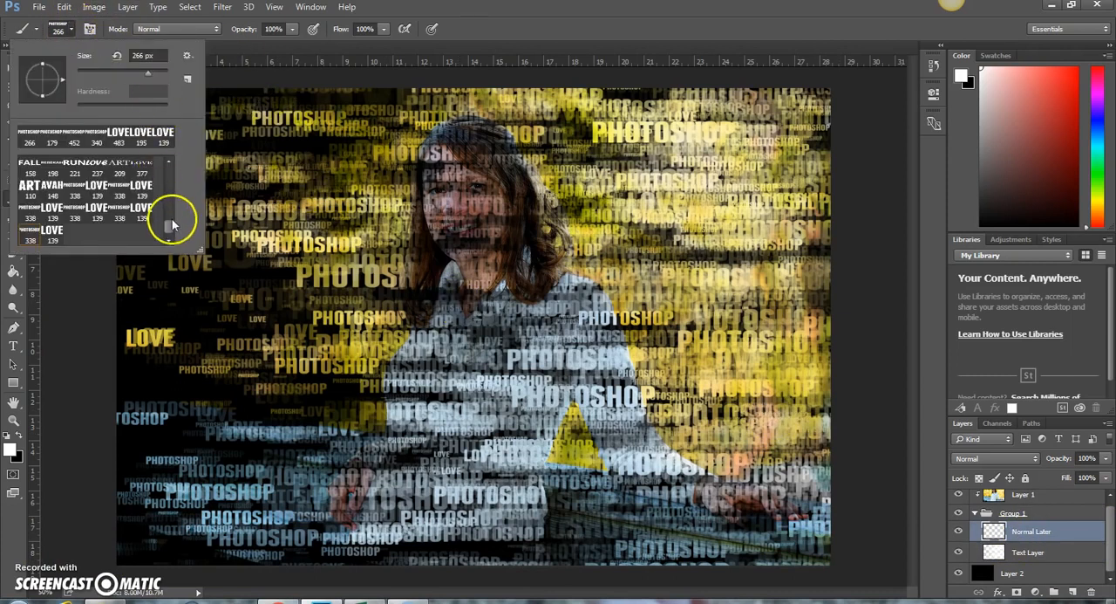
{"action": "left_click_drag", "start_coordinate": [168, 232], "coordinate": [161, 163]}
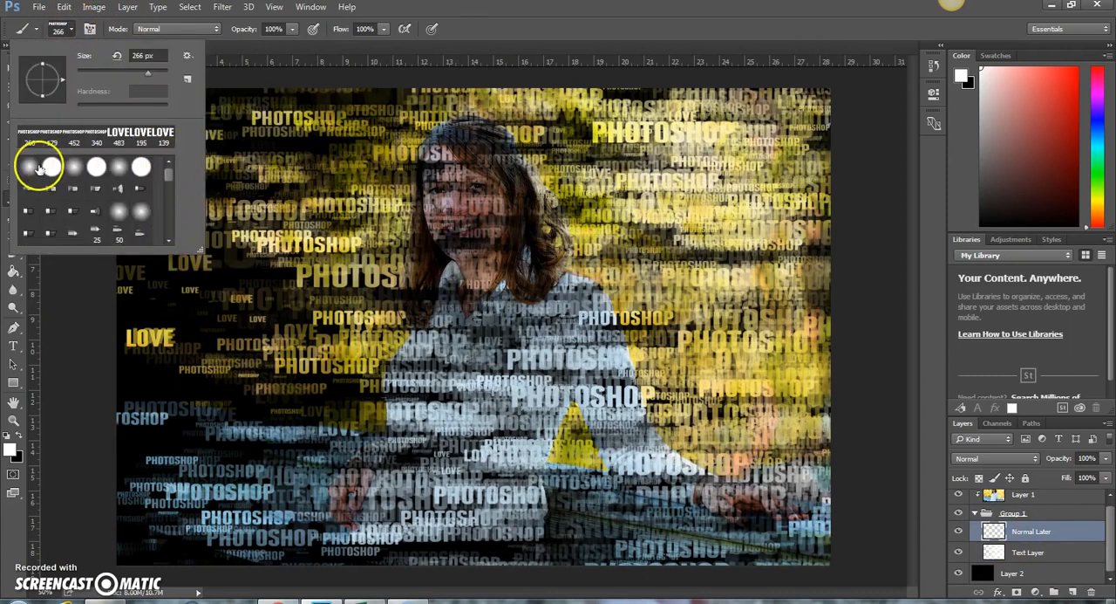
{"action": "left_click", "coordinate": [295, 29]}
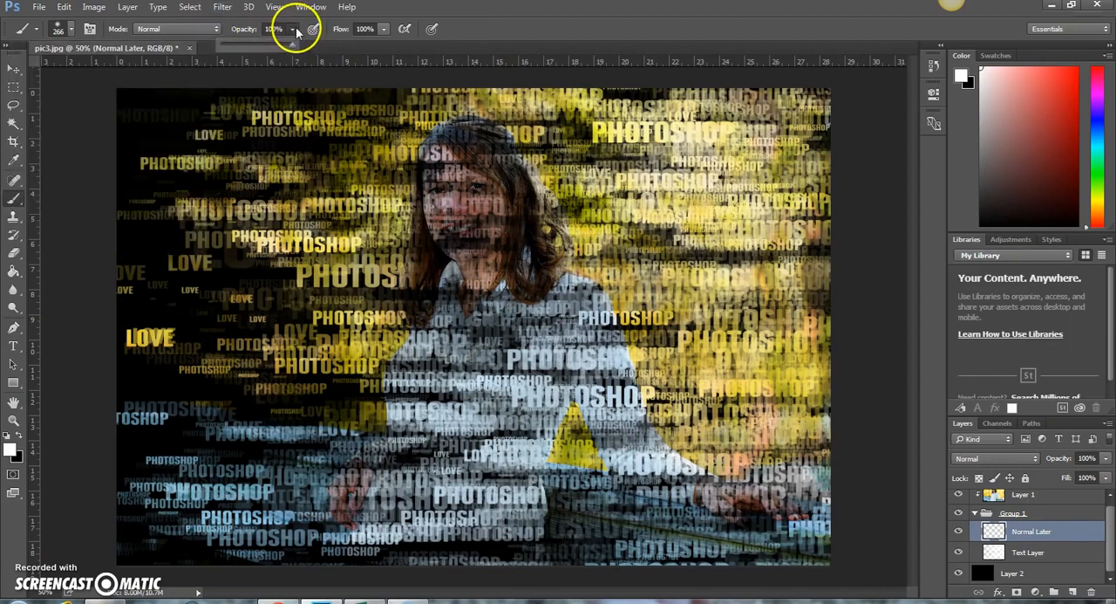
{"action": "left_click_drag", "start_coordinate": [291, 46], "coordinate": [247, 57]}
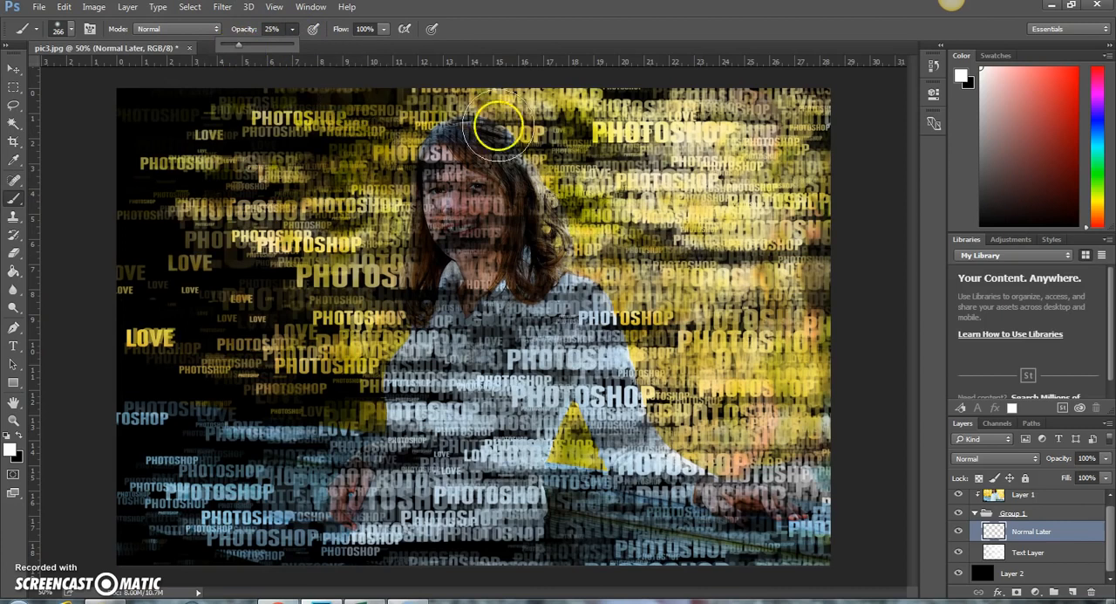
{"action": "left_click", "coordinate": [452, 181]}
{"action": "mouse_move", "coordinate": [448, 171]}
{"action": "left_mouse_down"}
{"action": "mouse_move", "coordinate": [451, 241]}
{"action": "mouse_move", "coordinate": [471, 249]}
{"action": "mouse_move", "coordinate": [486, 232]}
{"action": "mouse_move", "coordinate": [486, 189]}
{"action": "mouse_move", "coordinate": [486, 262]}
{"action": "mouse_move", "coordinate": [445, 294]}
{"action": "mouse_move", "coordinate": [516, 279]}
{"action": "mouse_move", "coordinate": [511, 204]}
{"action": "mouse_move", "coordinate": [464, 173]}
{"action": "mouse_move", "coordinate": [439, 200]}
{"action": "mouse_move", "coordinate": [438, 274]}
{"action": "mouse_move", "coordinate": [498, 256]}
{"action": "mouse_move", "coordinate": [506, 239]}
{"action": "mouse_move", "coordinate": [493, 175]}
{"action": "mouse_move", "coordinate": [474, 165]}
{"action": "mouse_move", "coordinate": [454, 177]}
{"action": "mouse_move", "coordinate": [426, 339]}
{"action": "mouse_move", "coordinate": [463, 394]}
{"action": "mouse_move", "coordinate": [524, 236]}
{"action": "mouse_move", "coordinate": [480, 160]}
{"action": "mouse_move", "coordinate": [446, 159]}
{"action": "mouse_move", "coordinate": [434, 163]}
{"action": "mouse_move", "coordinate": [419, 292]}
{"action": "mouse_move", "coordinate": [461, 344]}
{"action": "mouse_move", "coordinate": [520, 324]}
{"action": "left_mouse_up"}
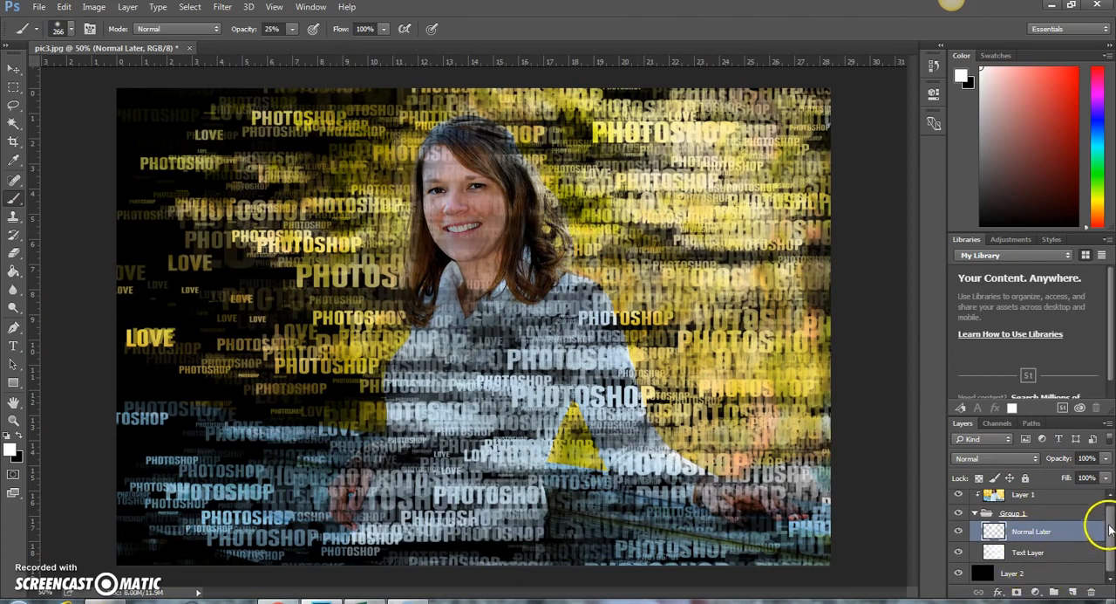
Add a Gradient Map adjustment layer above Layer 1 using the Violet, Orange gradient preset
{"action": "left_click_drag", "start_coordinate": [1109, 530], "coordinate": [1044, 518]}
{"action": "left_click", "coordinate": [1020, 504]}
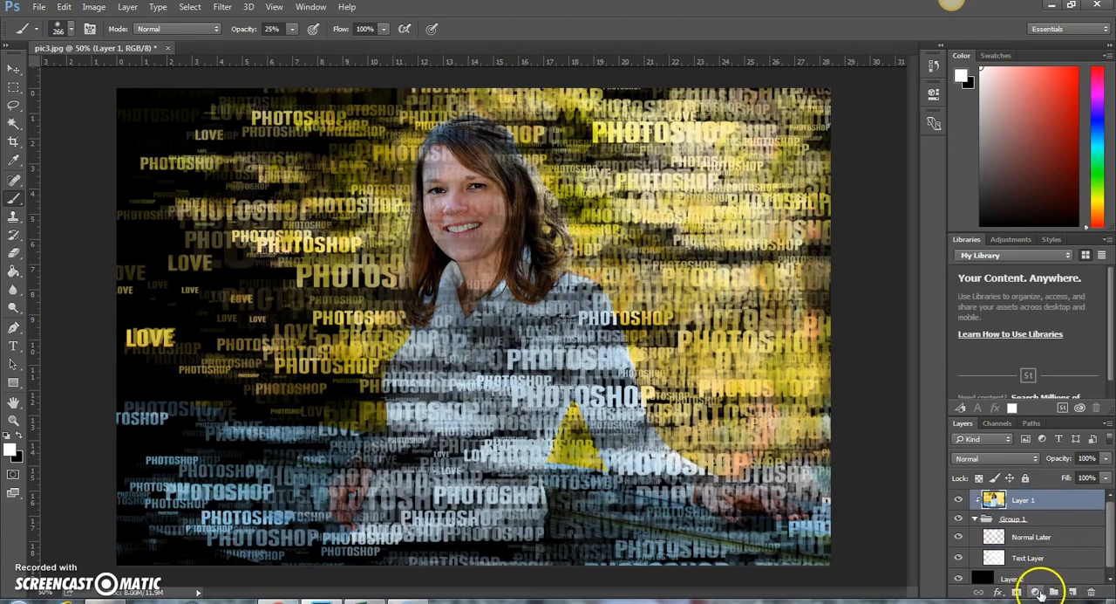
{"action": "left_click", "coordinate": [1036, 593]}
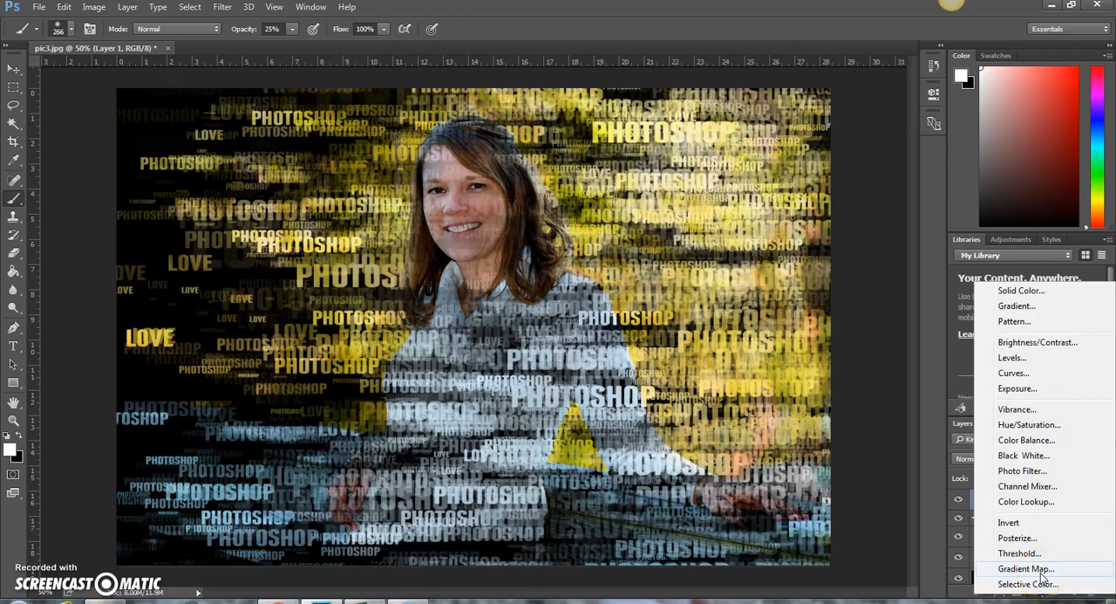
{"action": "left_click", "coordinate": [1041, 572]}
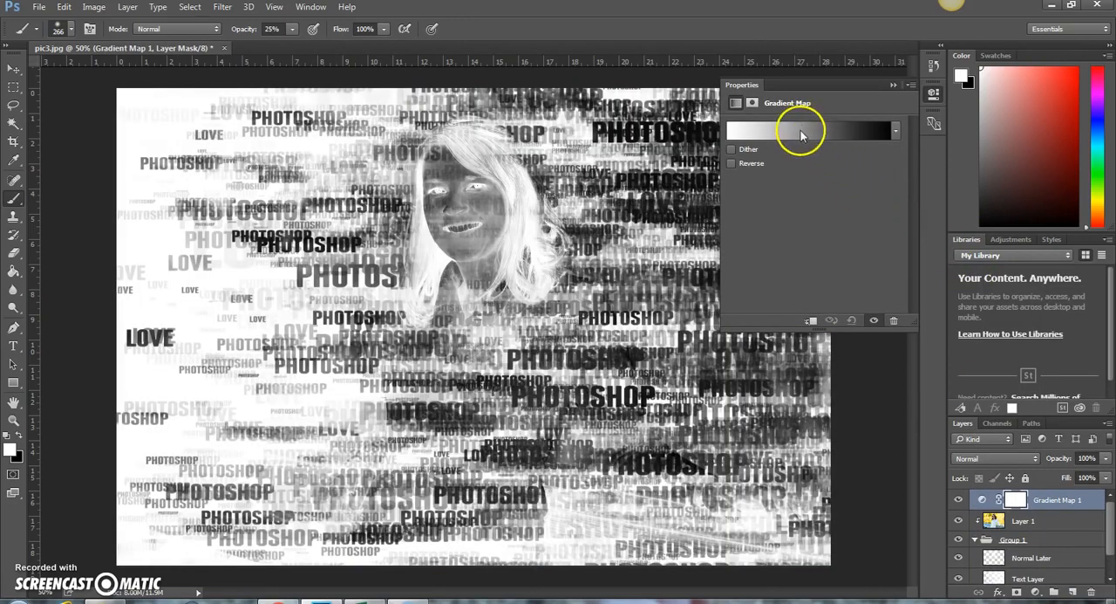
{"action": "left_click", "coordinate": [800, 133]}
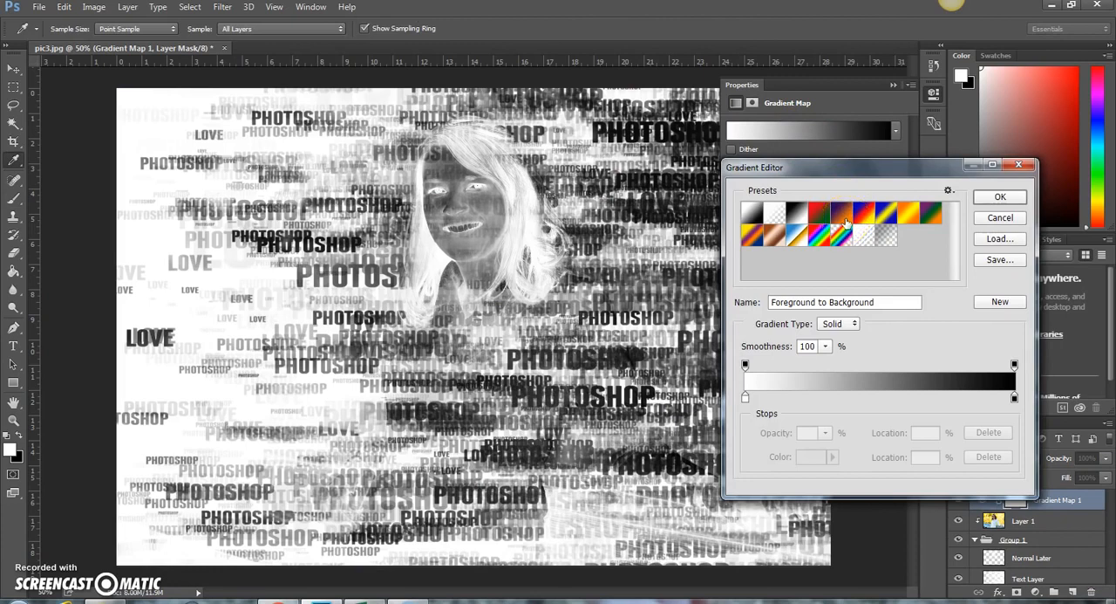
{"action": "left_click", "coordinate": [843, 217]}
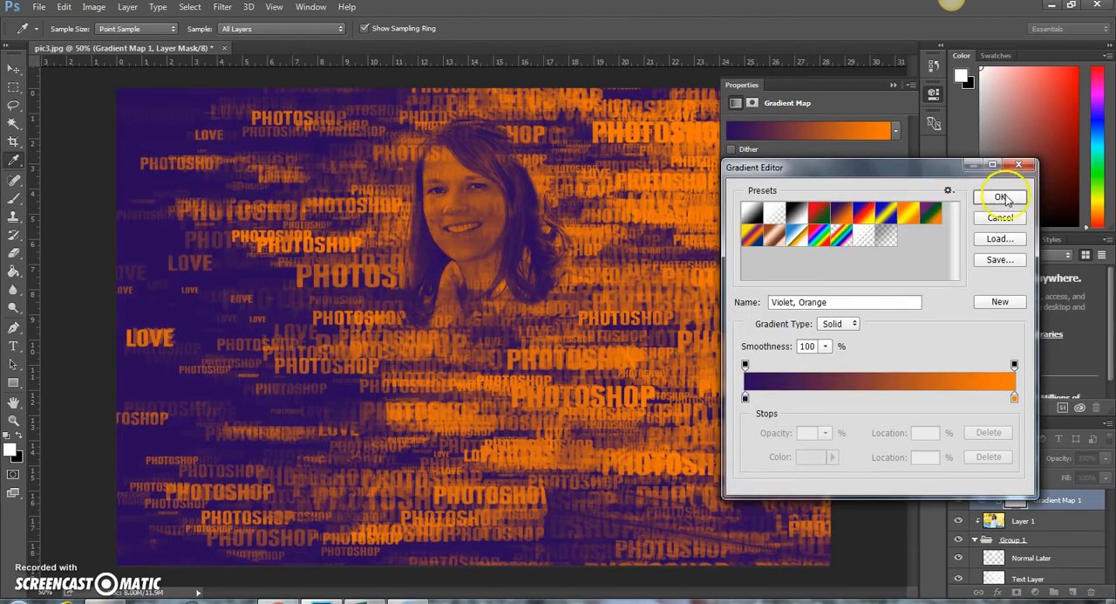
{"action": "left_click", "coordinate": [999, 196]}
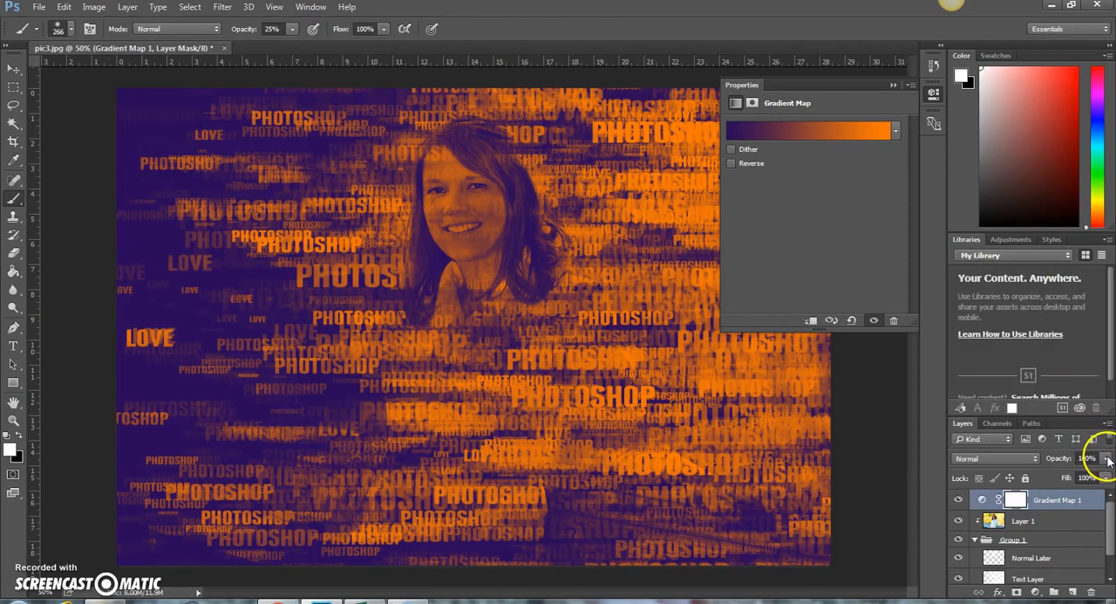
Lower the Gradient Map layer's opacity to 42%, activate the Move tool and close the adjustment's properties
{"action": "left_click", "coordinate": [1106, 458]}
{"action": "left_click_drag", "start_coordinate": [1106, 476], "coordinate": [1069, 480]}
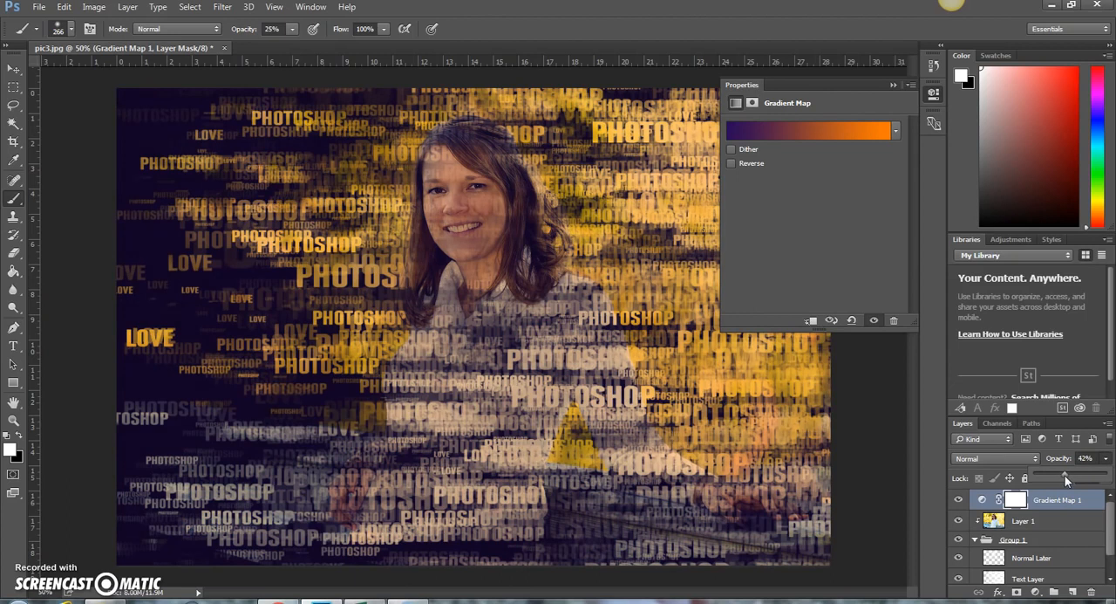
{"action": "left_click", "coordinate": [1048, 407]}
{"action": "left_click", "coordinate": [1114, 526]}
{"action": "left_click", "coordinate": [13, 68]}
{"action": "left_click", "coordinate": [893, 86]}
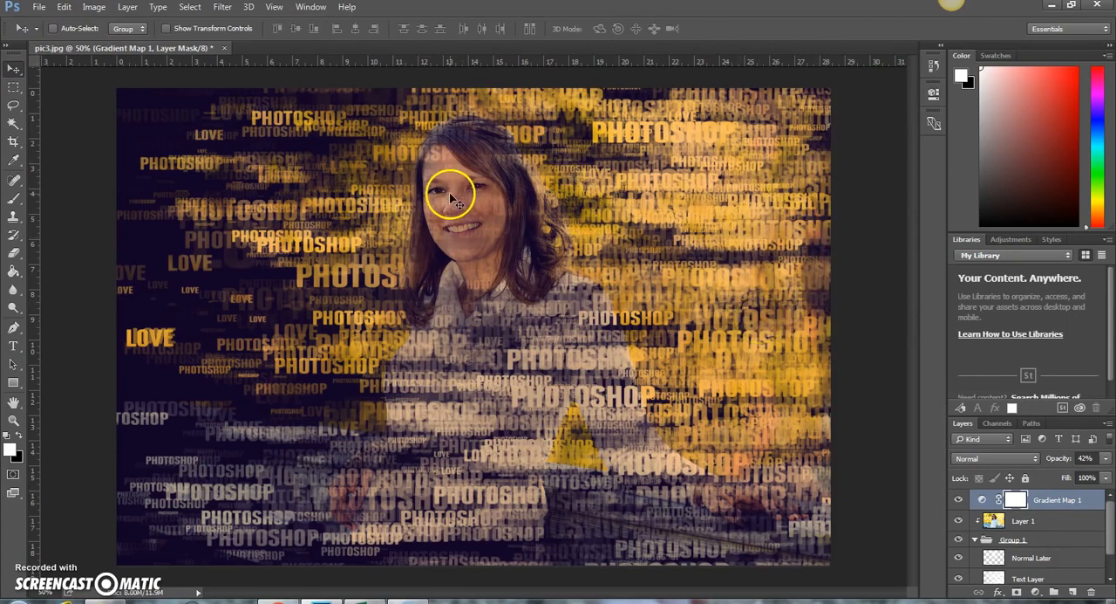
Switch to Chrome and browse the tutorial gallery on the learnphotoediting.net members page
{"action": "left_click", "coordinate": [321, 601]}
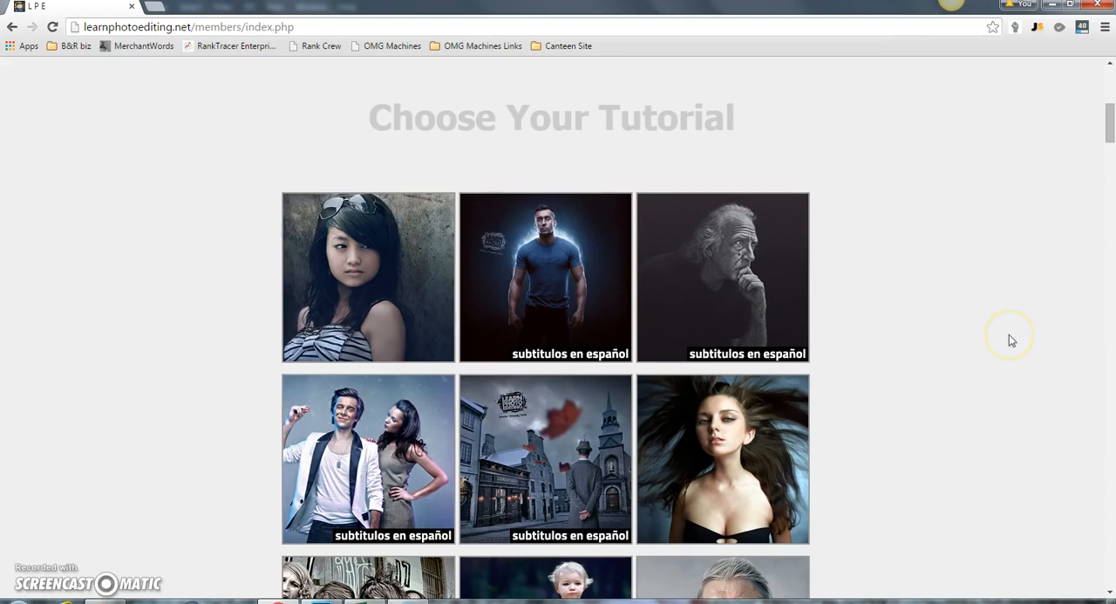
{"action": "scroll", "coordinate": [1010, 304], "scroll_direction": "down", "scroll_amount": 1}
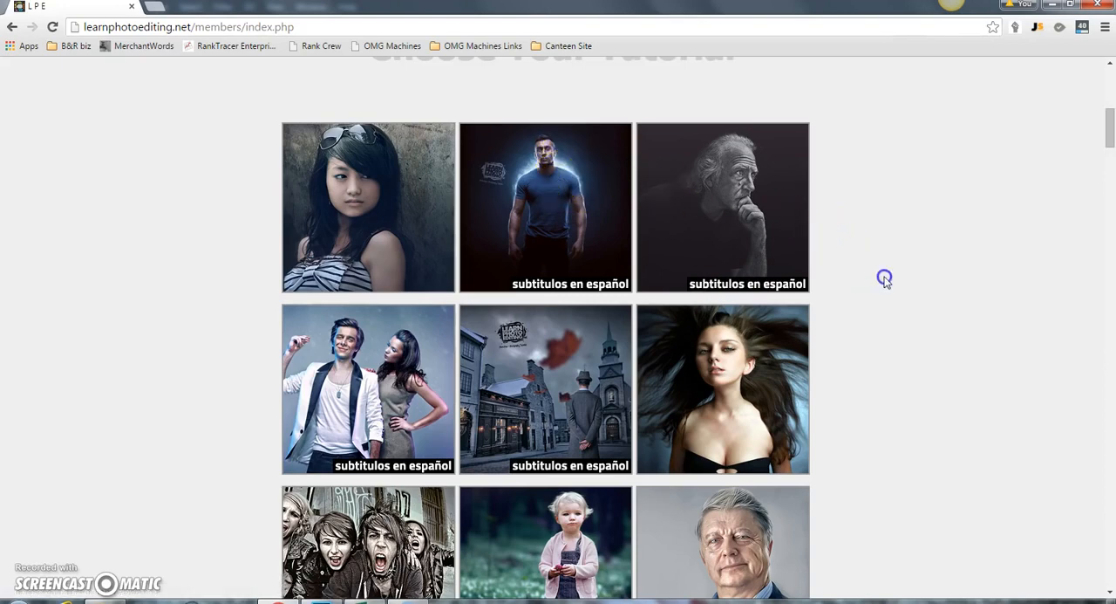
{"action": "scroll", "coordinate": [885, 279], "scroll_direction": "down", "scroll_amount": 3}
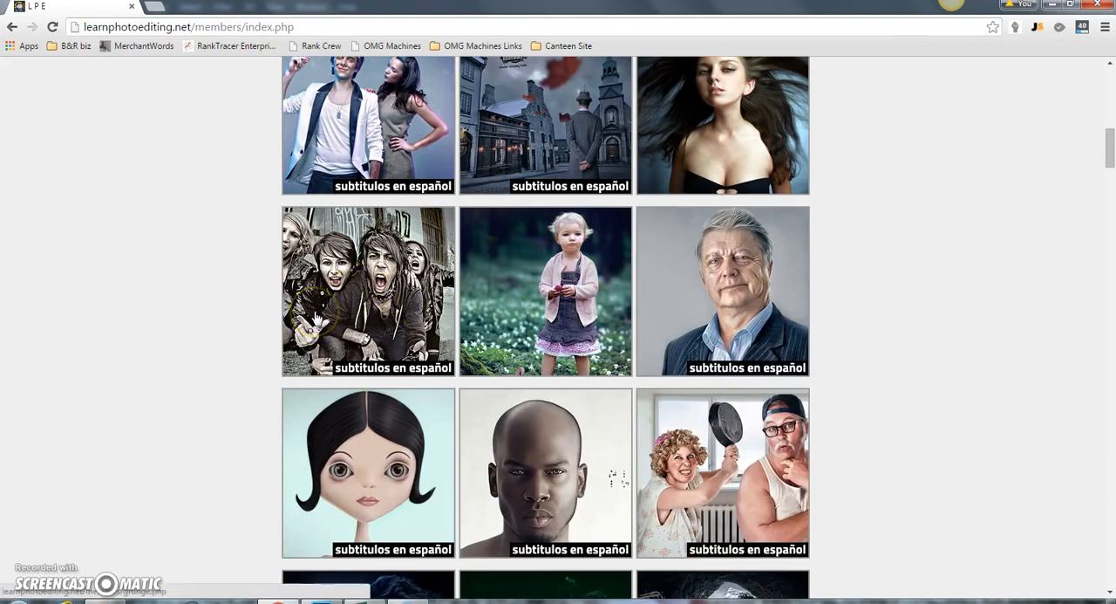
{"action": "scroll", "coordinate": [1003, 312], "scroll_direction": "down", "scroll_amount": 1}
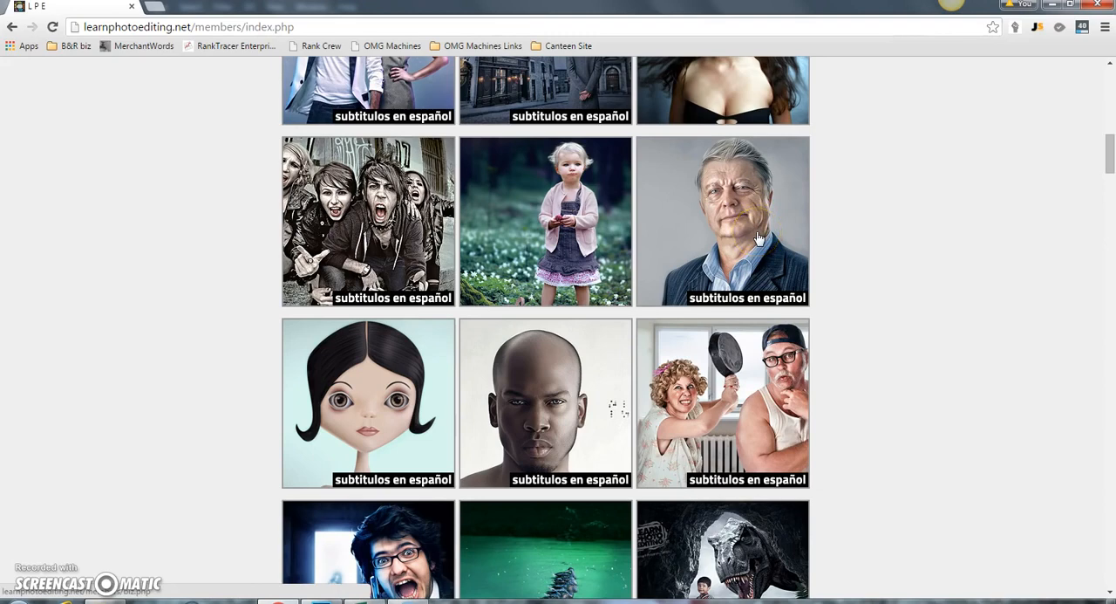
{"action": "scroll", "coordinate": [942, 266], "scroll_direction": "down", "scroll_amount": 3}
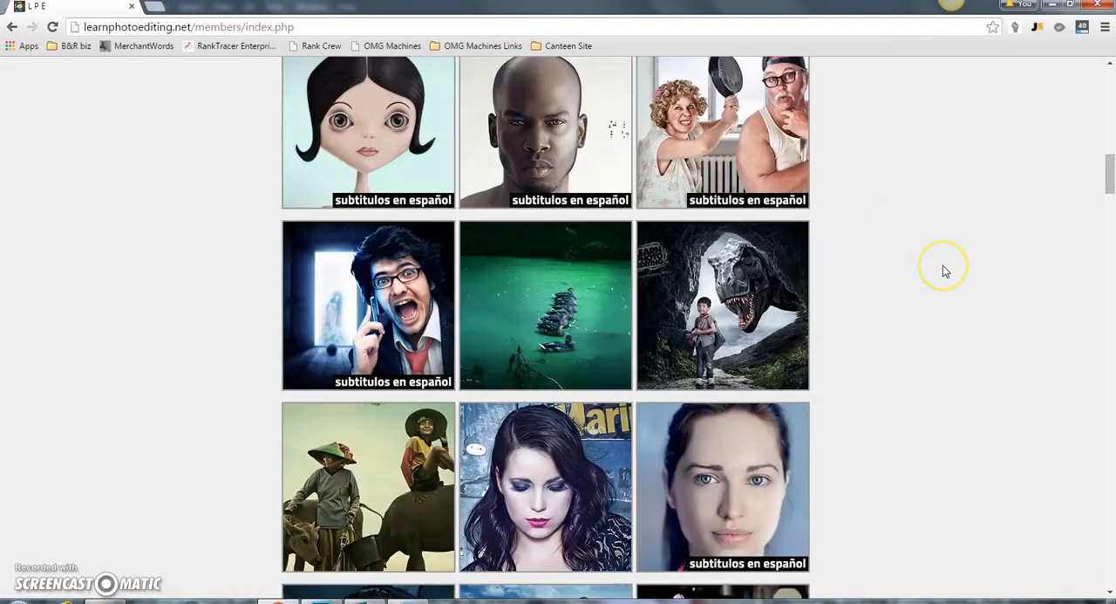
{"action": "scroll", "coordinate": [976, 392], "scroll_direction": "down", "scroll_amount": 3}
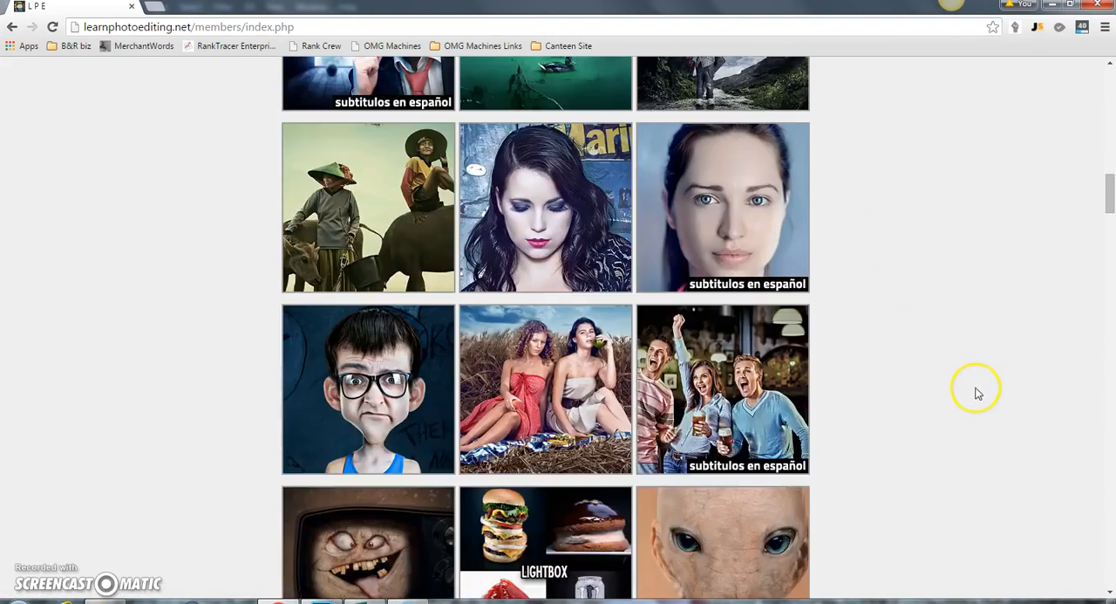
Look through the remaining tutorial thumbnails as far as the News Update section, and return to the Choose Your Tutorial heading
{"action": "scroll", "coordinate": [973, 392], "scroll_direction": "down", "scroll_amount": 1}
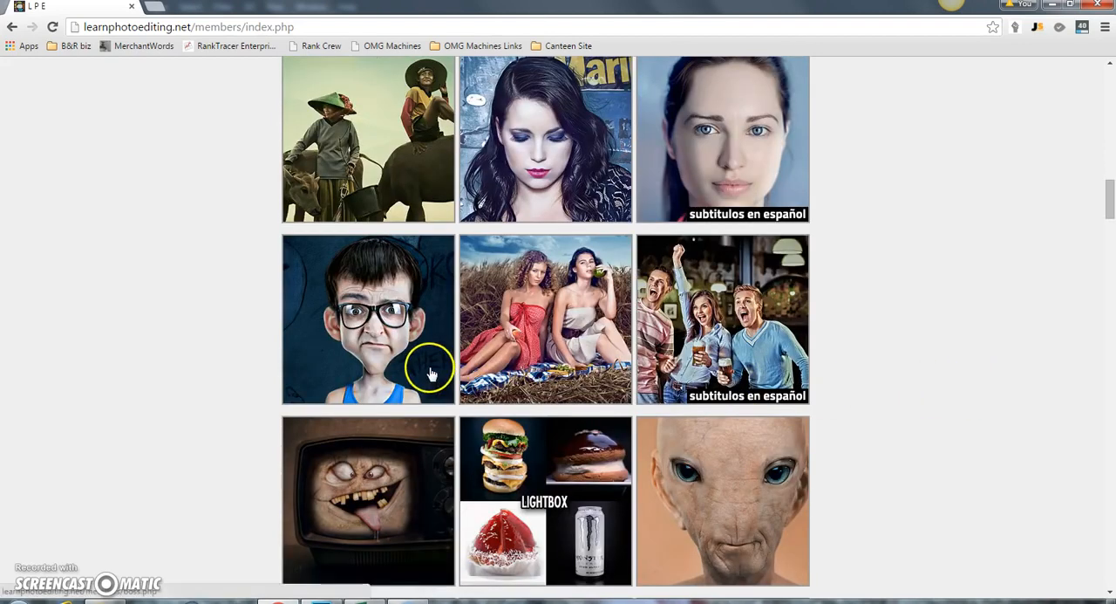
{"action": "scroll", "coordinate": [1024, 325], "scroll_direction": "down", "scroll_amount": 2}
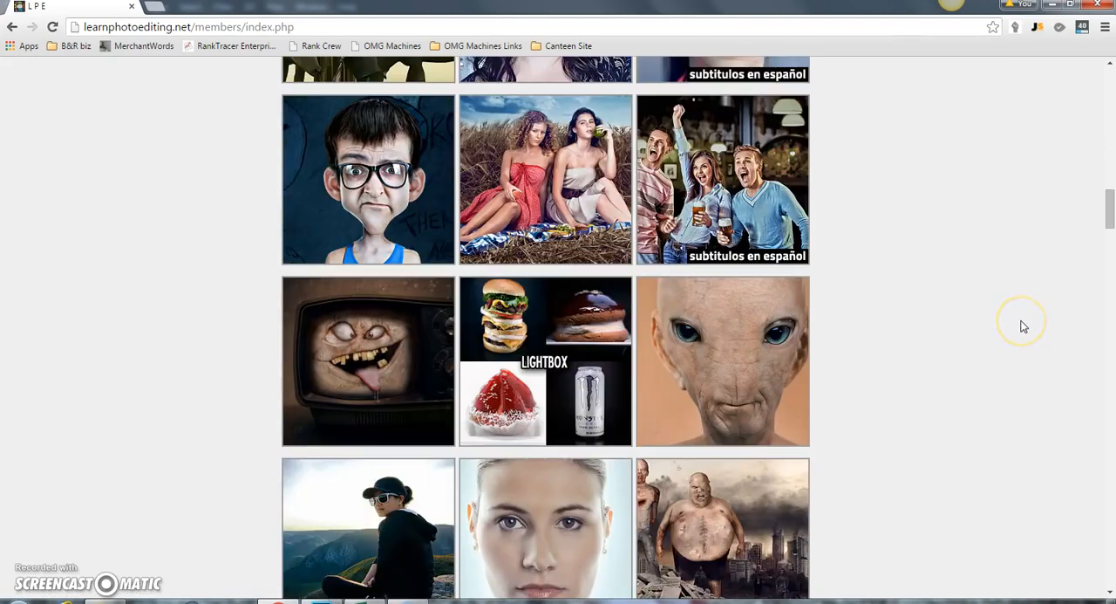
{"action": "scroll", "coordinate": [1024, 326], "scroll_direction": "down", "scroll_amount": 4}
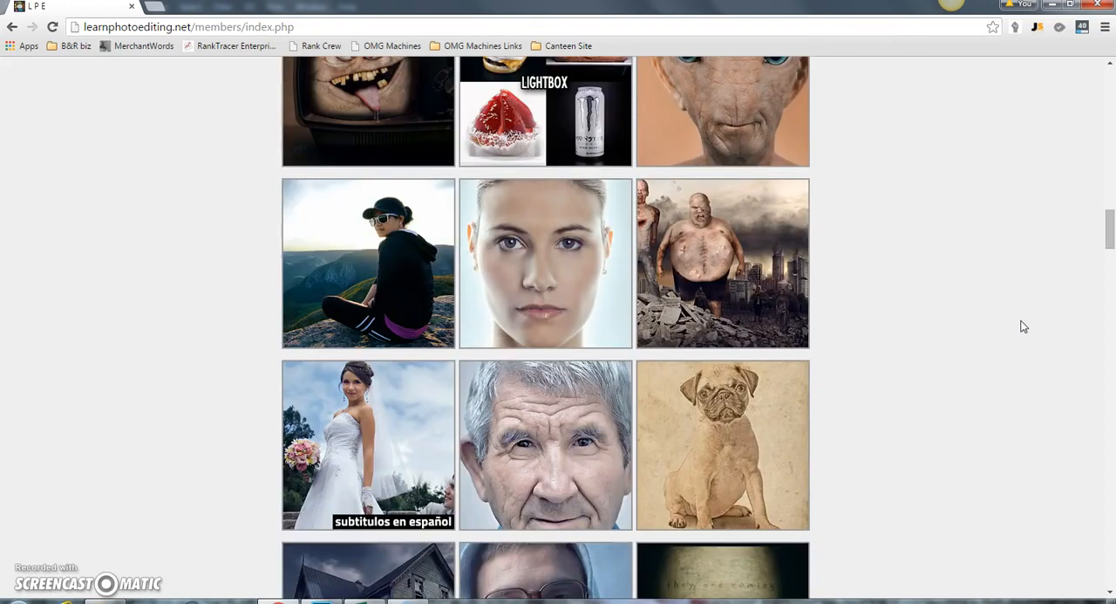
{"action": "scroll", "coordinate": [1024, 326], "scroll_direction": "down", "scroll_amount": 1}
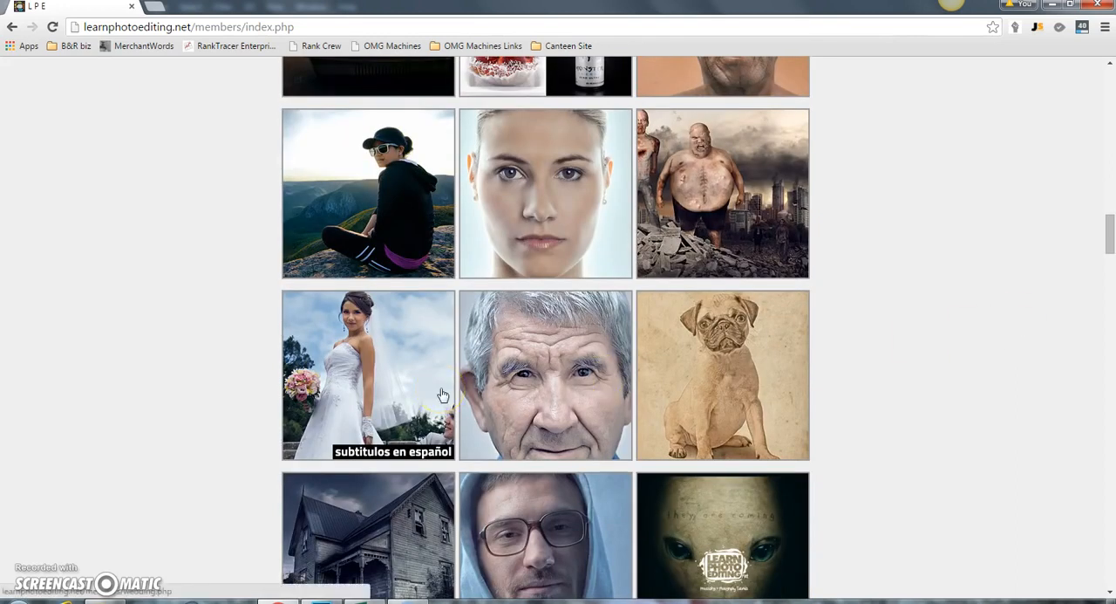
{"action": "scroll", "coordinate": [442, 395], "scroll_direction": "down", "scroll_amount": 2}
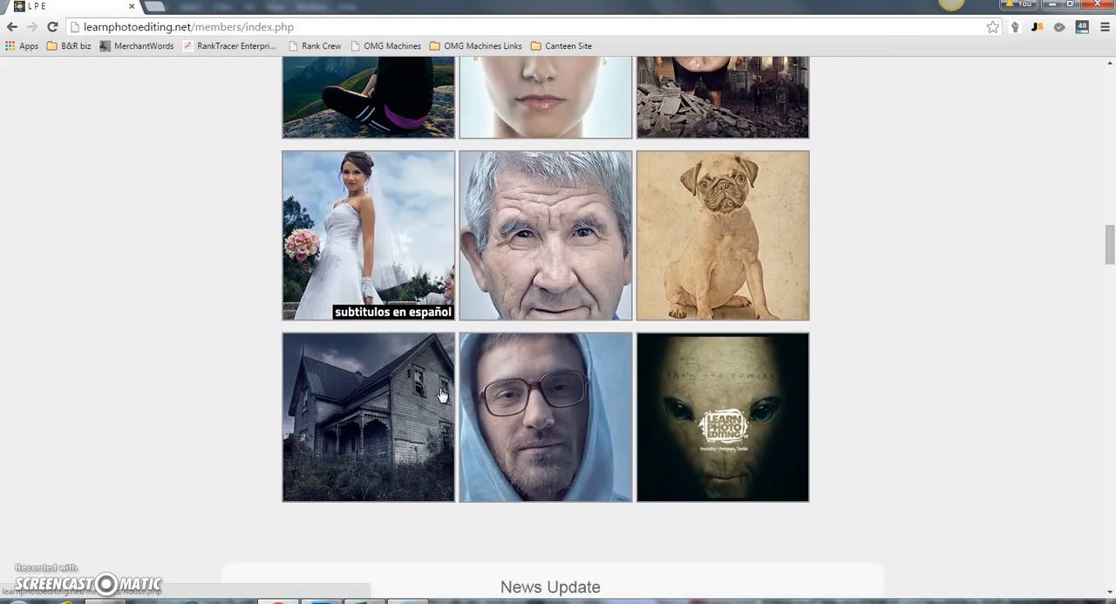
{"action": "scroll", "coordinate": [442, 395], "scroll_direction": "down", "scroll_amount": 1}
{"action": "scroll", "coordinate": [443, 396], "scroll_direction": "up", "scroll_amount": 5}
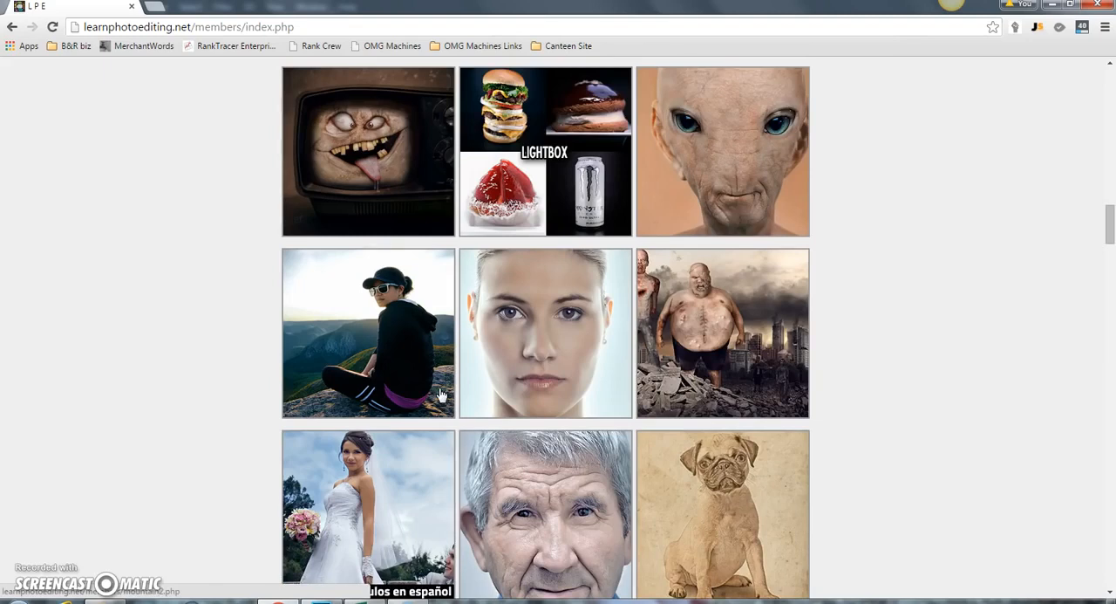
{"action": "scroll", "coordinate": [442, 395], "scroll_direction": "up", "scroll_amount": 1}
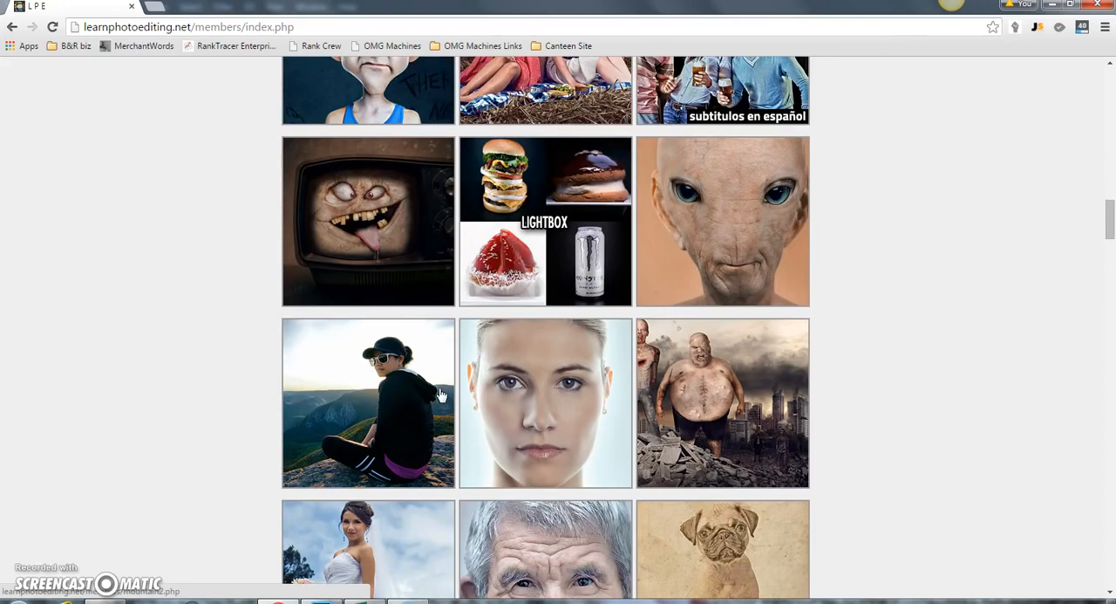
{"action": "scroll", "coordinate": [442, 395], "scroll_direction": "up", "scroll_amount": 1}
{"action": "scroll", "coordinate": [442, 396], "scroll_direction": "up", "scroll_amount": 1}
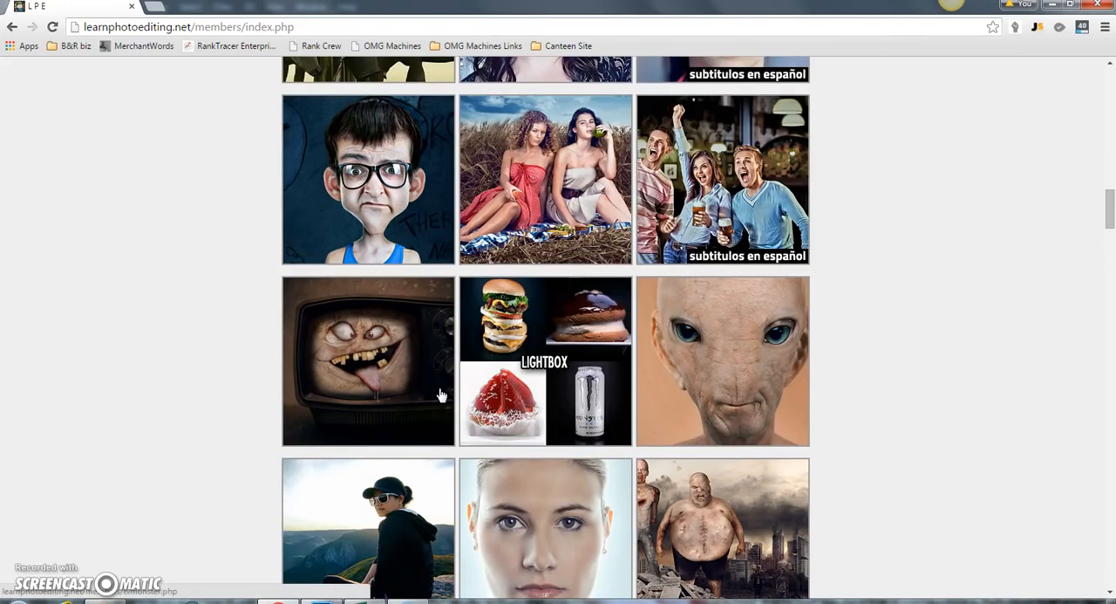
{"action": "scroll", "coordinate": [442, 395], "scroll_direction": "up", "scroll_amount": 6}
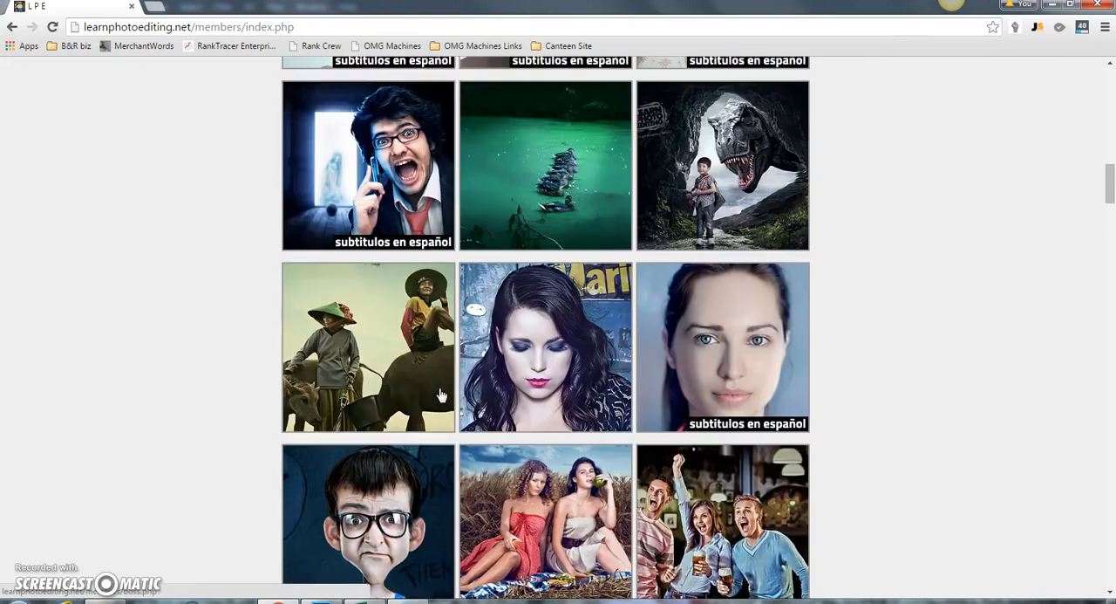
{"action": "scroll", "coordinate": [442, 395], "scroll_direction": "up", "scroll_amount": 9}
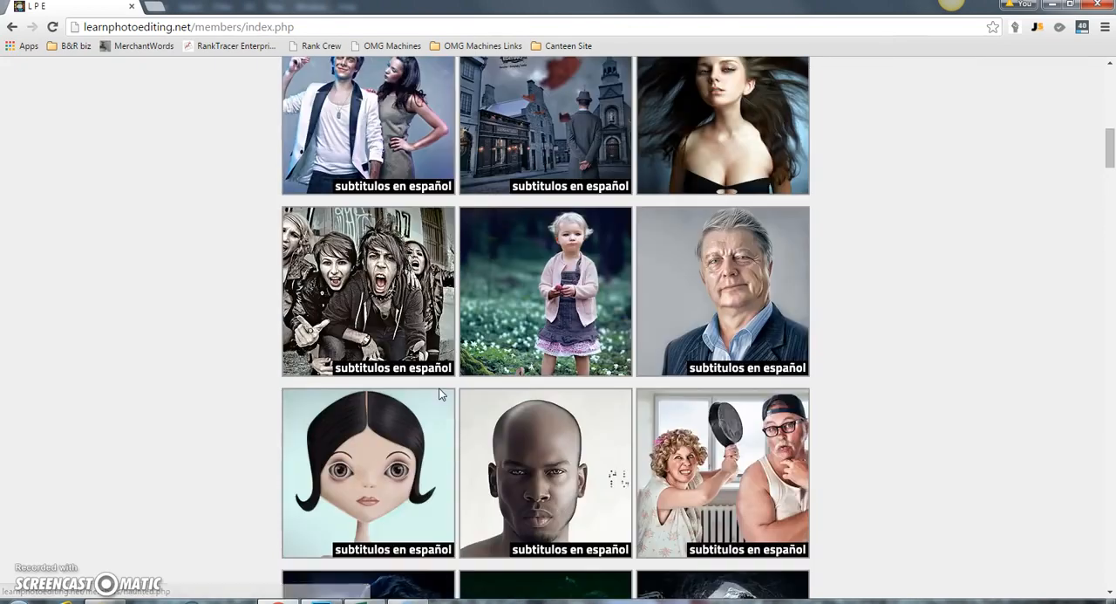
{"action": "scroll", "coordinate": [442, 396], "scroll_direction": "up", "scroll_amount": 2}
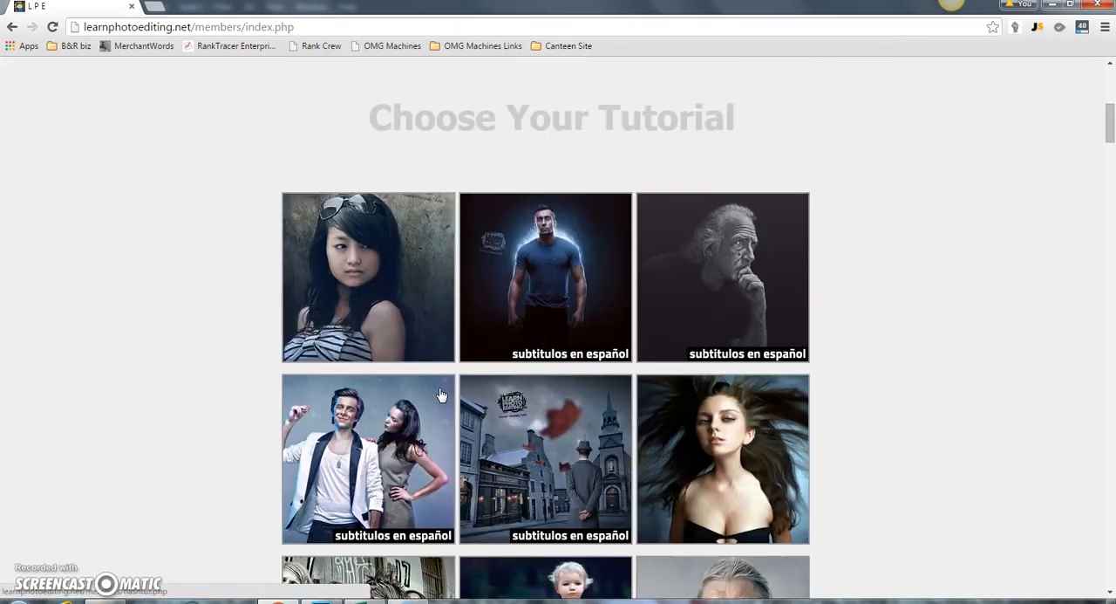